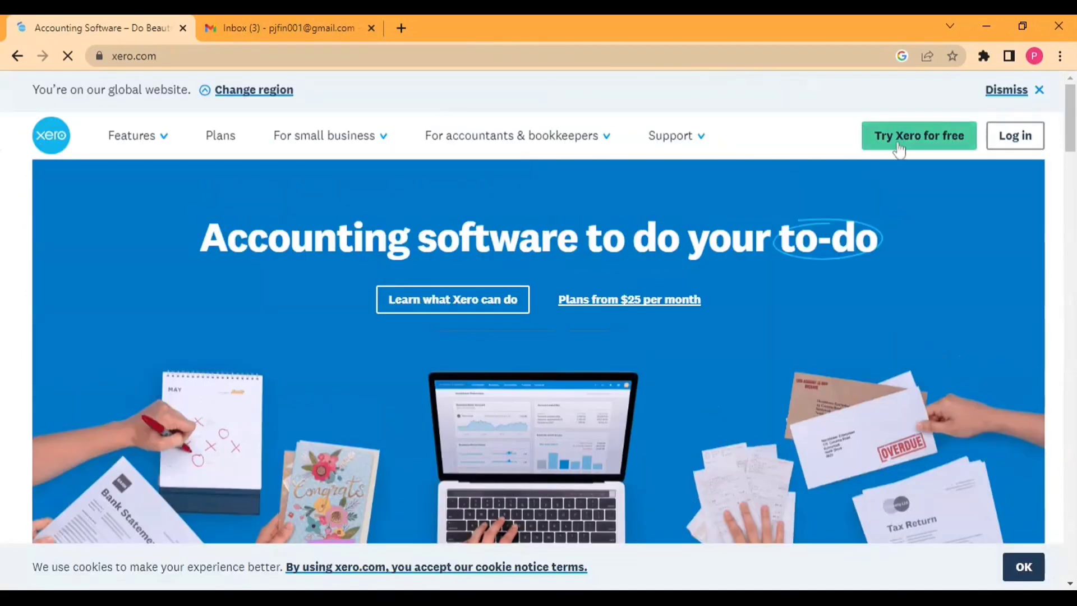
# Step: Start the free-trial signup and enter the first name, last name and e-mail address
pyautogui.click(898, 145)
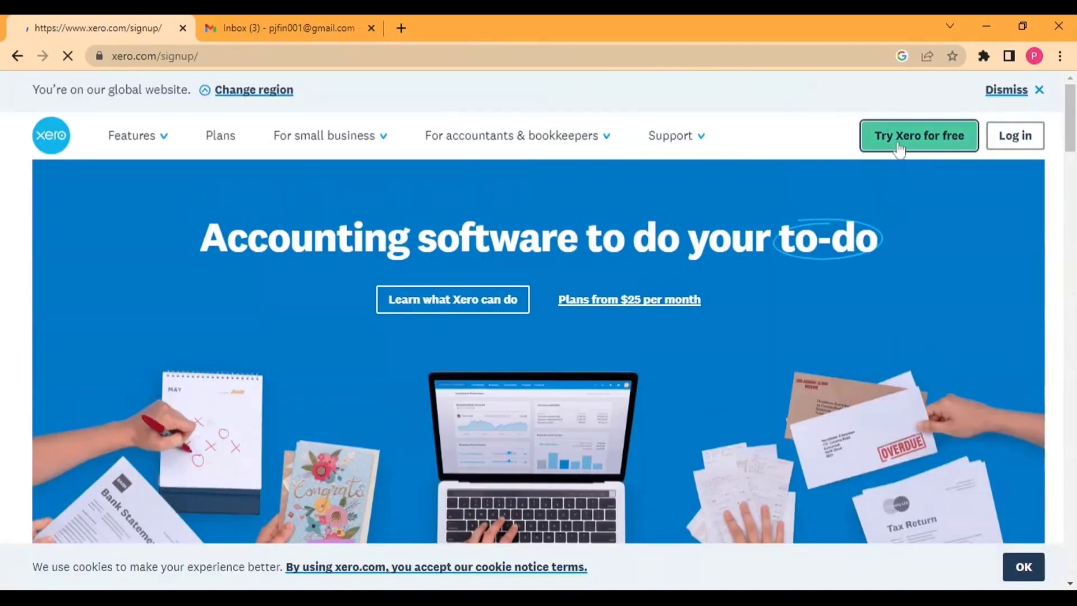
pyautogui.scroll(-3, 488, 163)
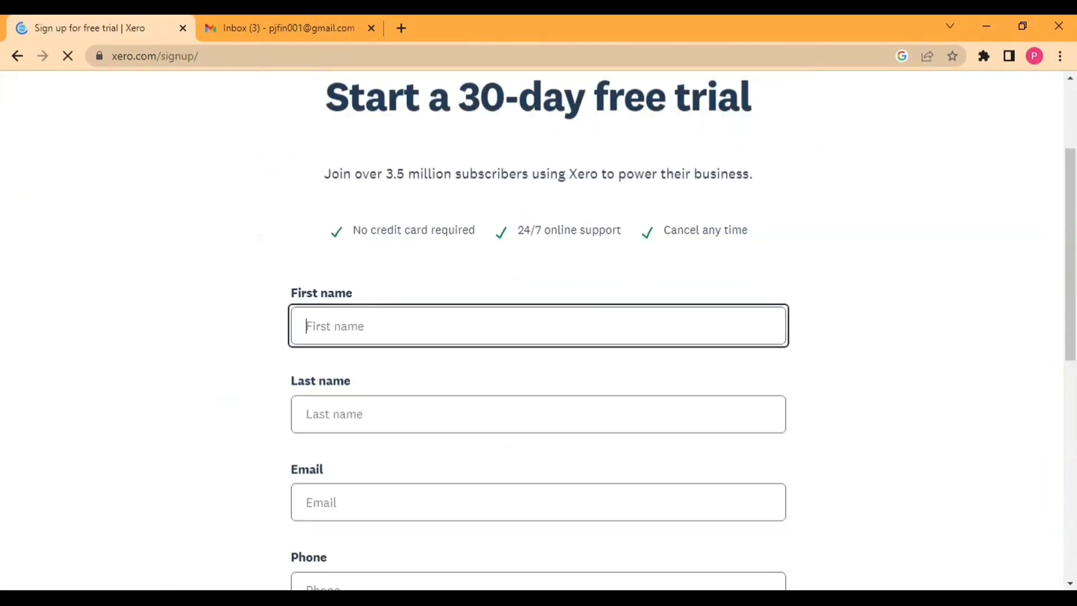
pyautogui.write('prayag')
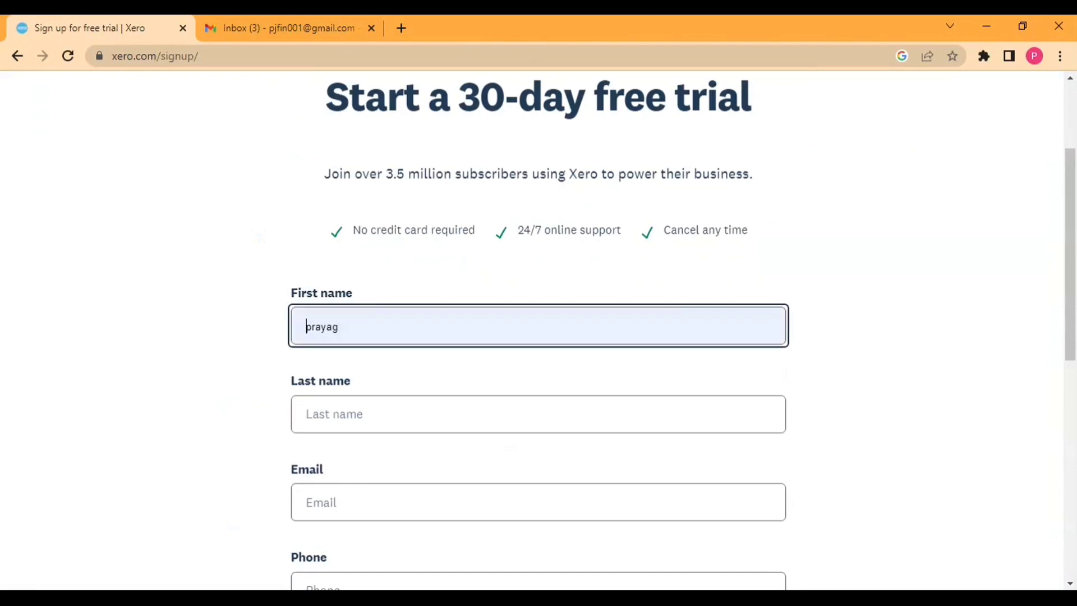
pyautogui.press('Tab')
pyautogui.write('j')
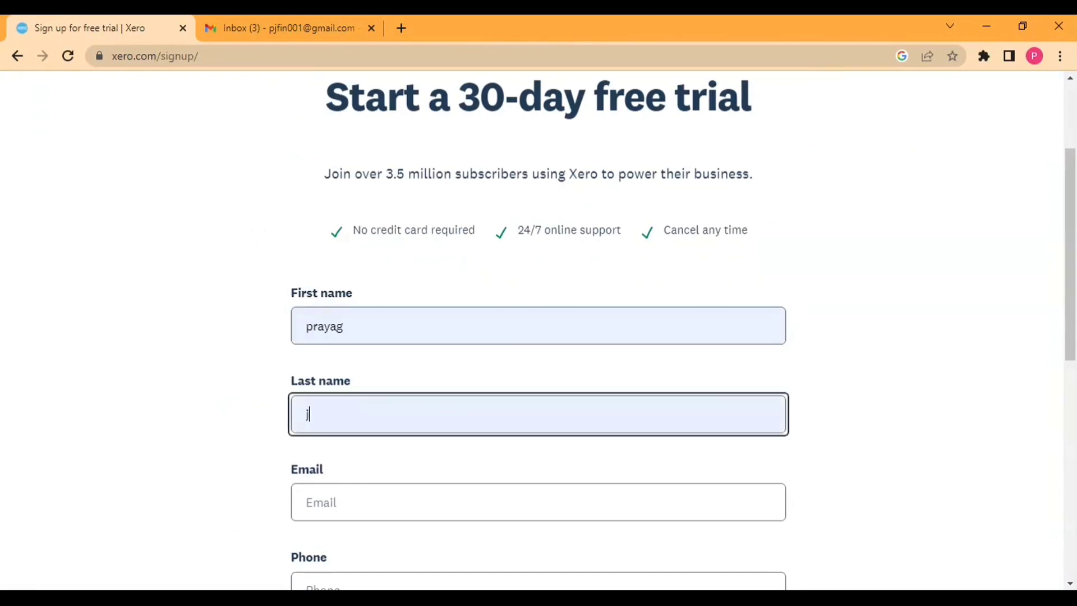
pyautogui.press('Tab')
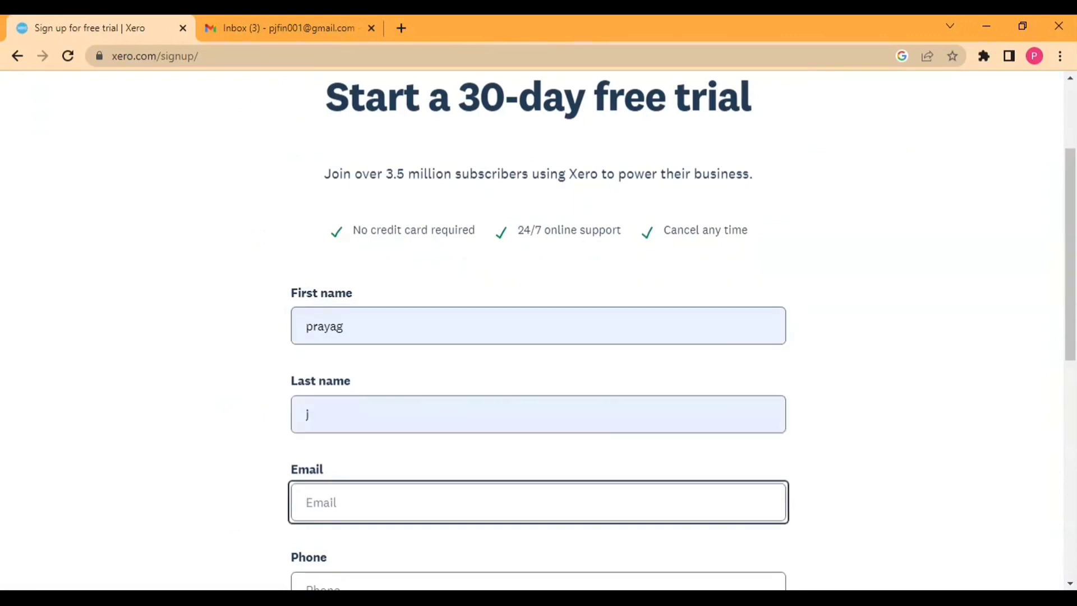
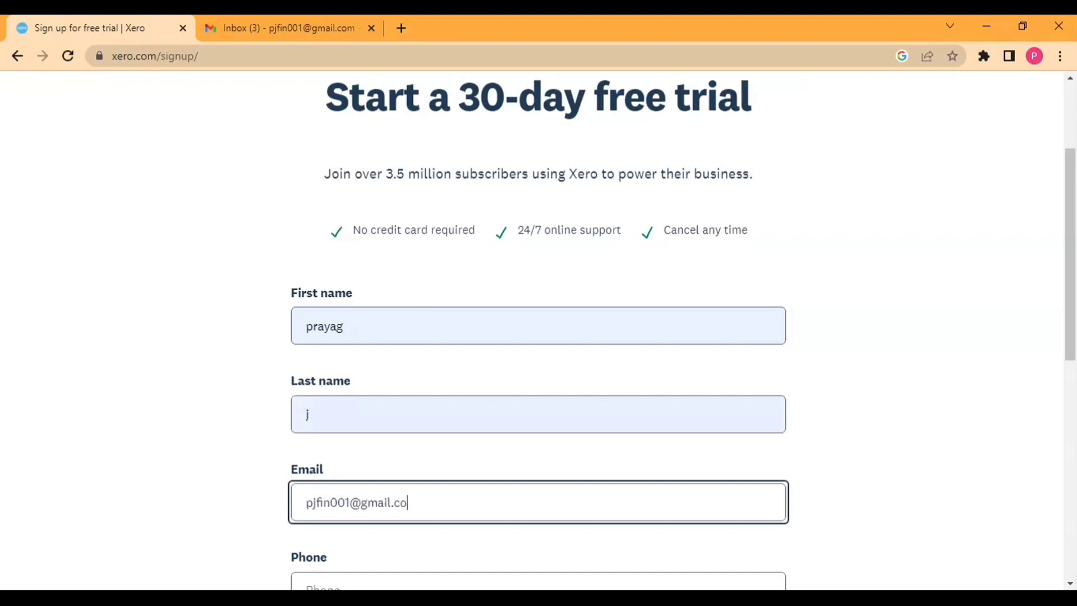
# Step: Set the location to India and enter the phone number
pyautogui.scroll(-3, 365, 476)
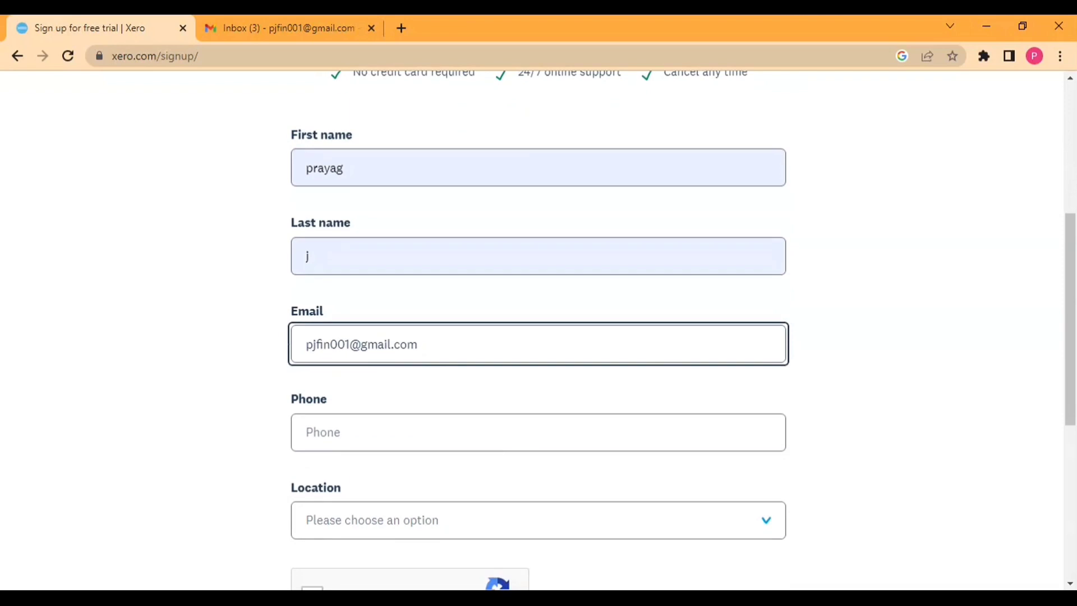
pyautogui.click(409, 536)
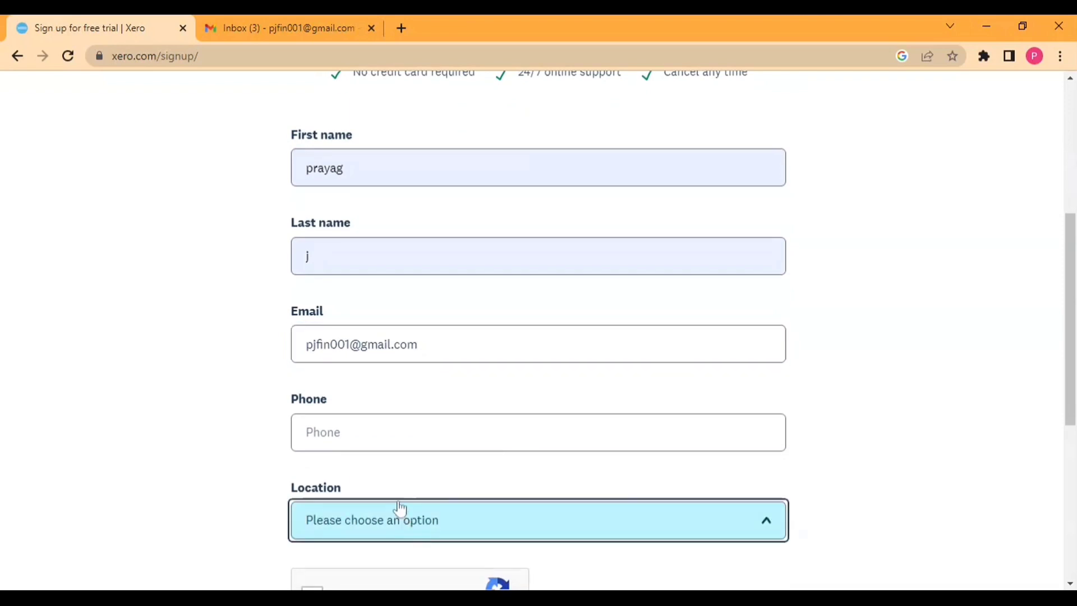
pyautogui.click(375, 452)
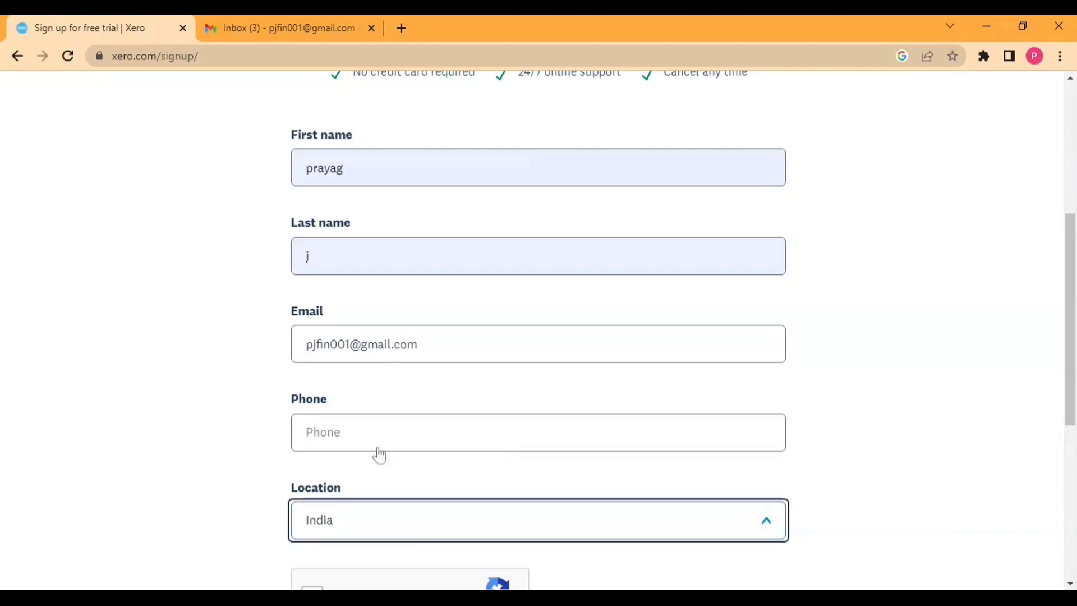
pyautogui.click(375, 452)
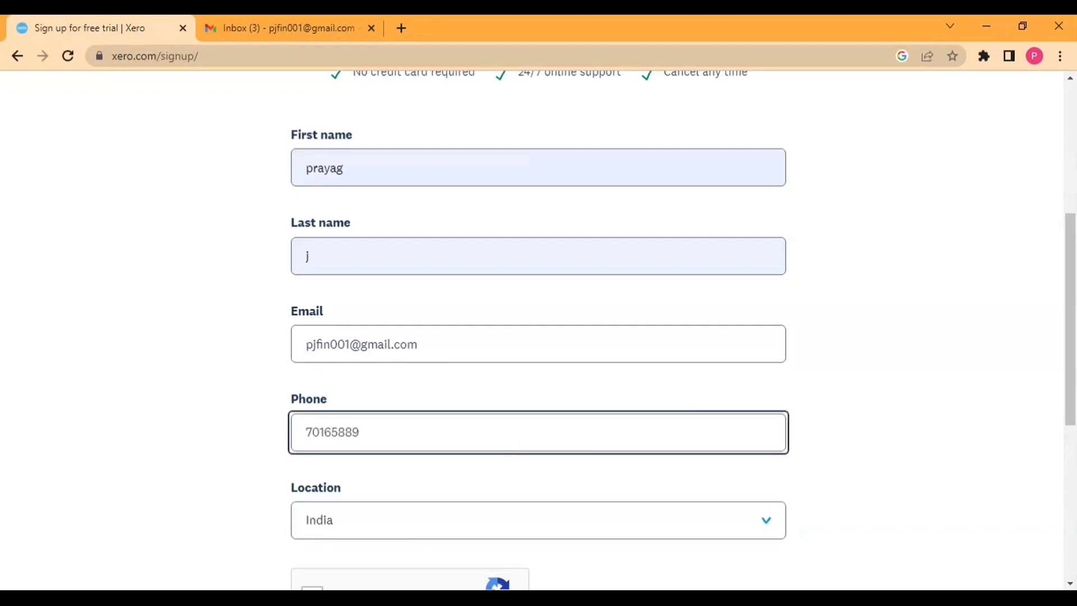
# Step: Tick the reCAPTCHA, accept the terms, opt out of marketing, and submit the form
pyautogui.scroll(-4, 360, 440)
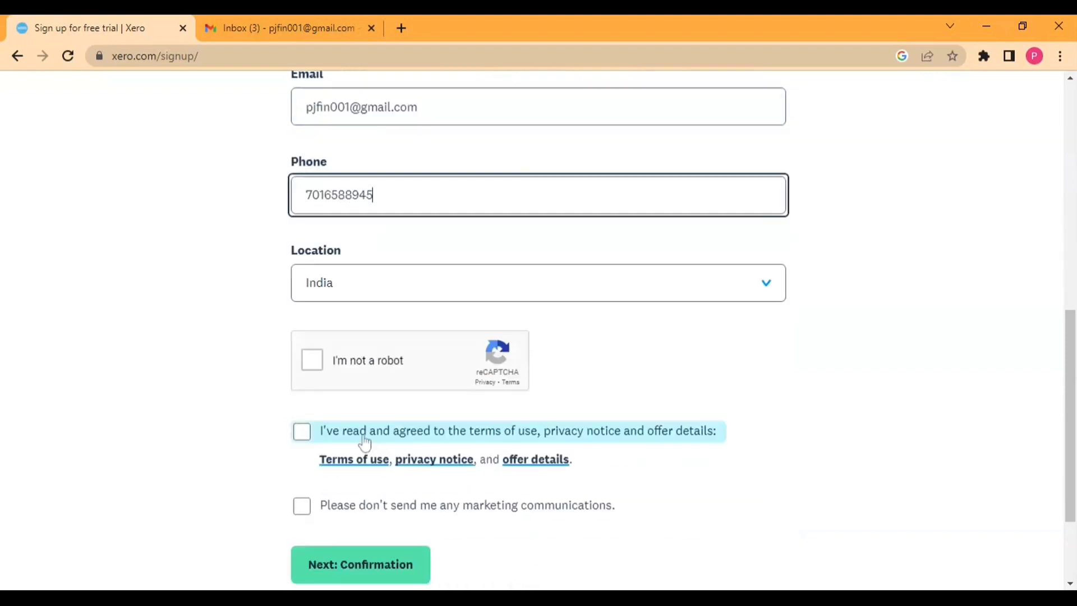
pyautogui.click(306, 365)
pyautogui.click(308, 445)
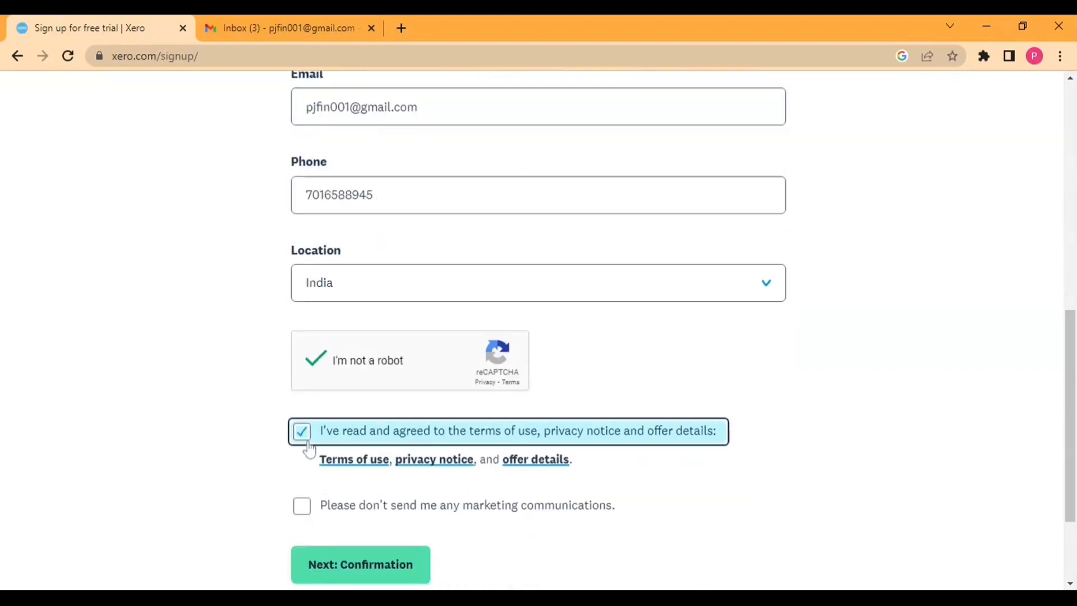
pyautogui.click(305, 507)
pyautogui.scroll(-2, 363, 479)
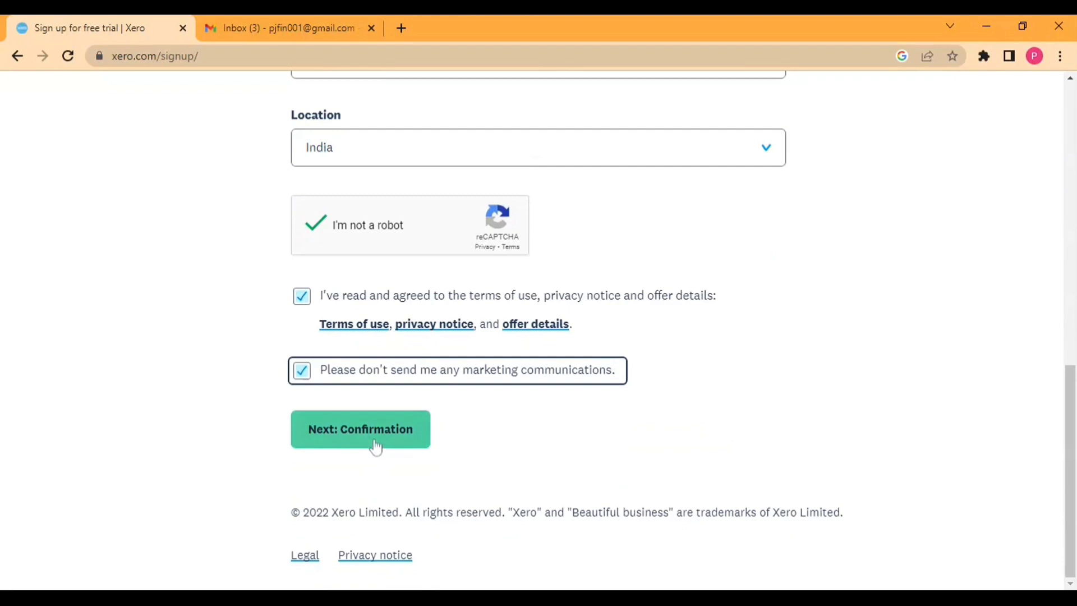
pyautogui.click(375, 449)
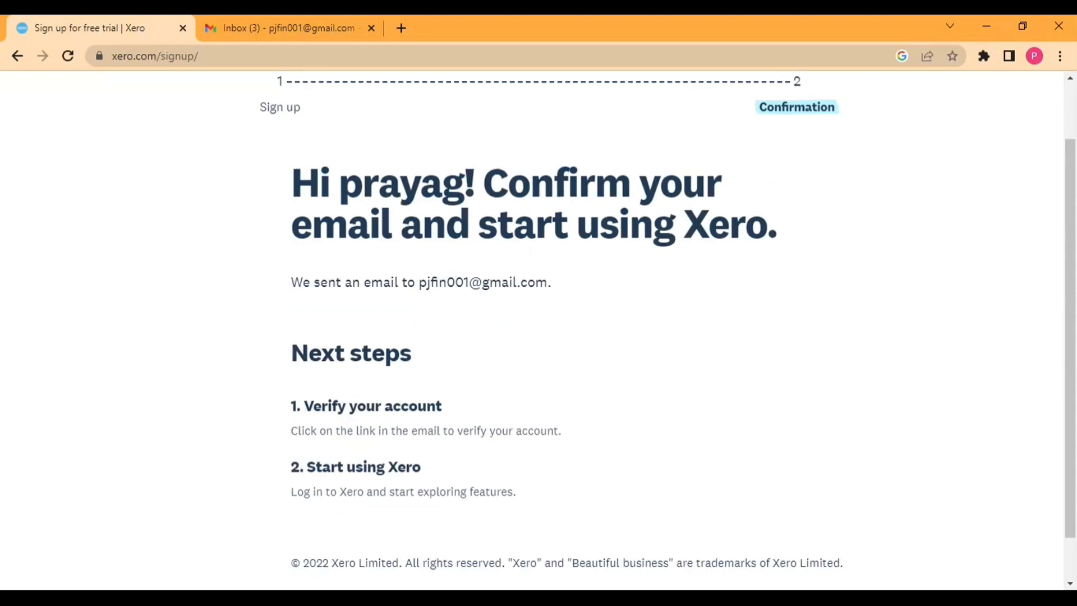
# Step: Review the Verify your account instructions, then go to the Gmail inbox
pyautogui.moveTo(303, 405); pyautogui.dragTo(435, 406)
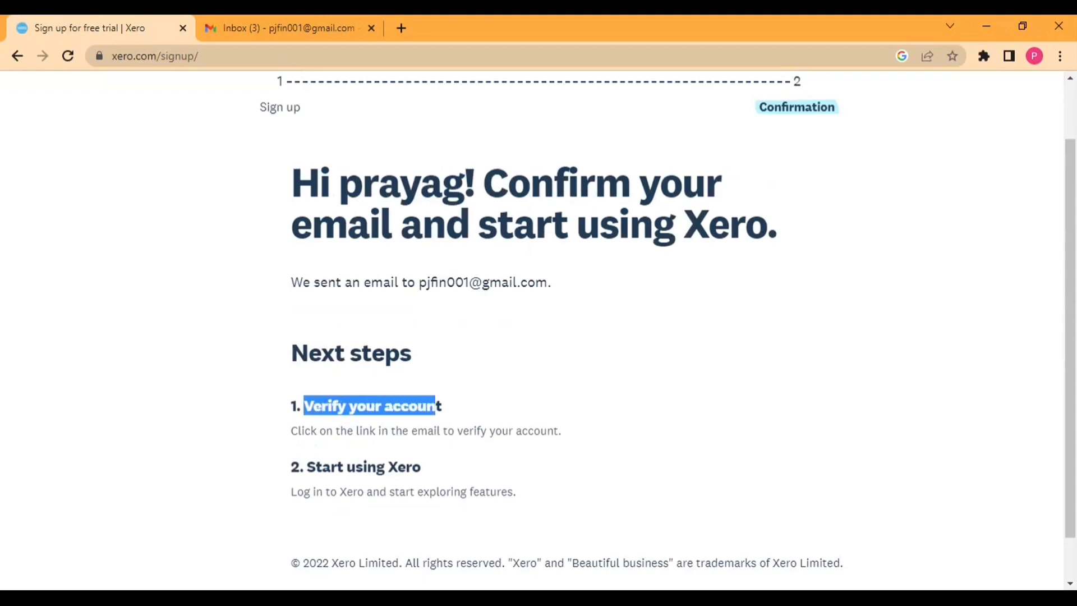
pyautogui.moveTo(298, 430); pyautogui.dragTo(522, 430)
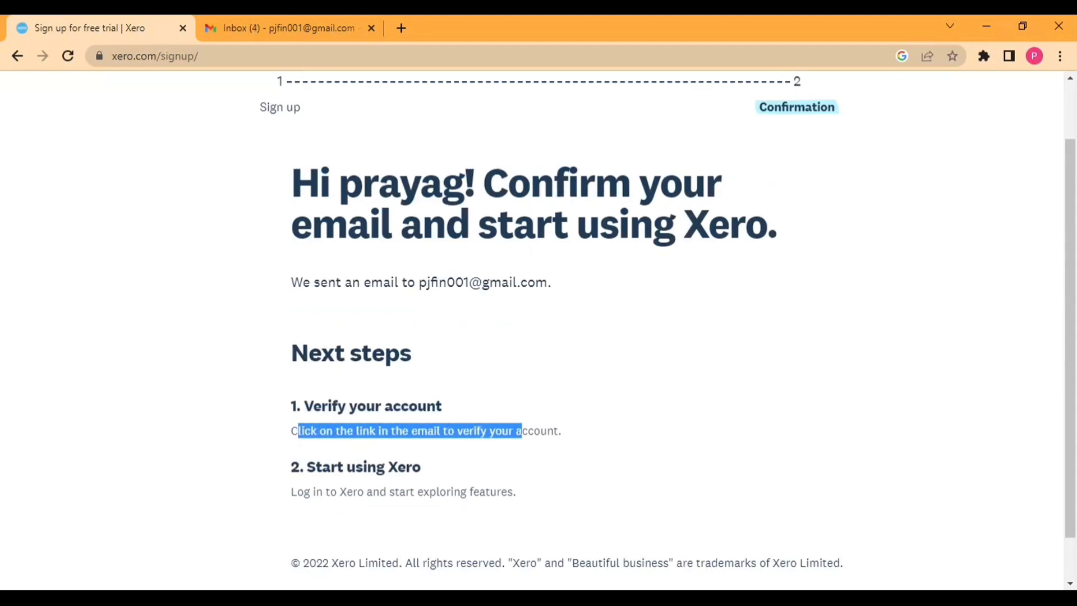
pyautogui.click(293, 28)
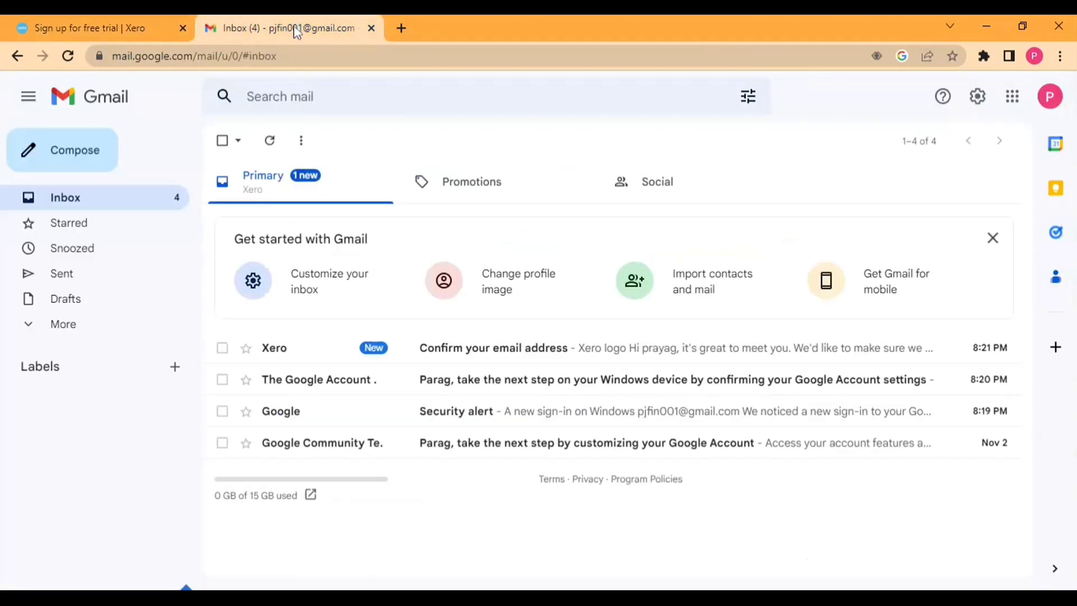
# Step: Confirm the address via 'Yes, it's me – let's get started' in Xero's e-mail and reach the activation page
pyautogui.click(314, 359)
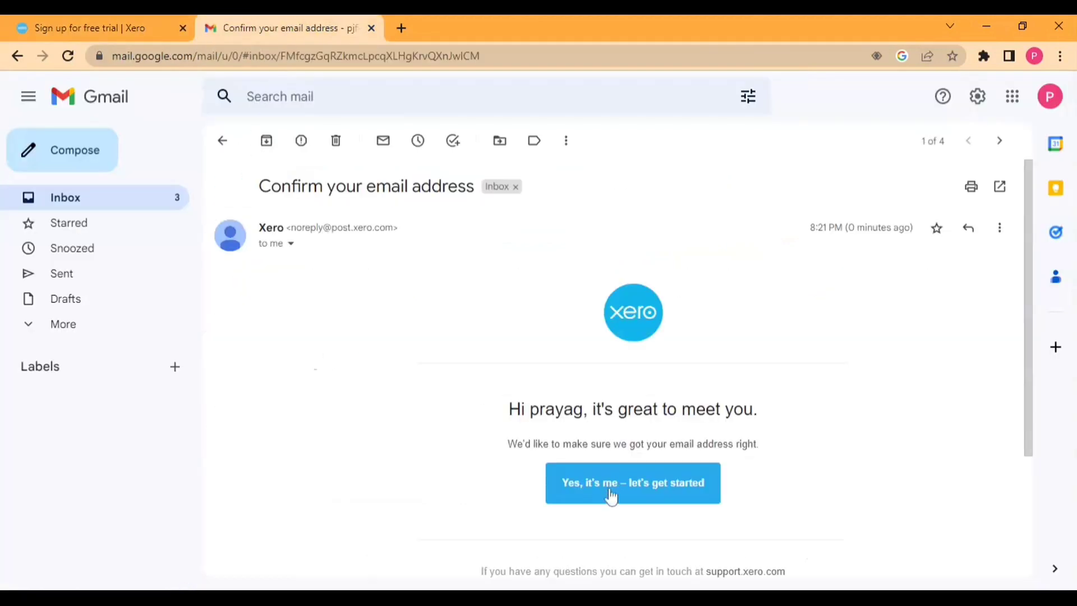
pyautogui.click(612, 495)
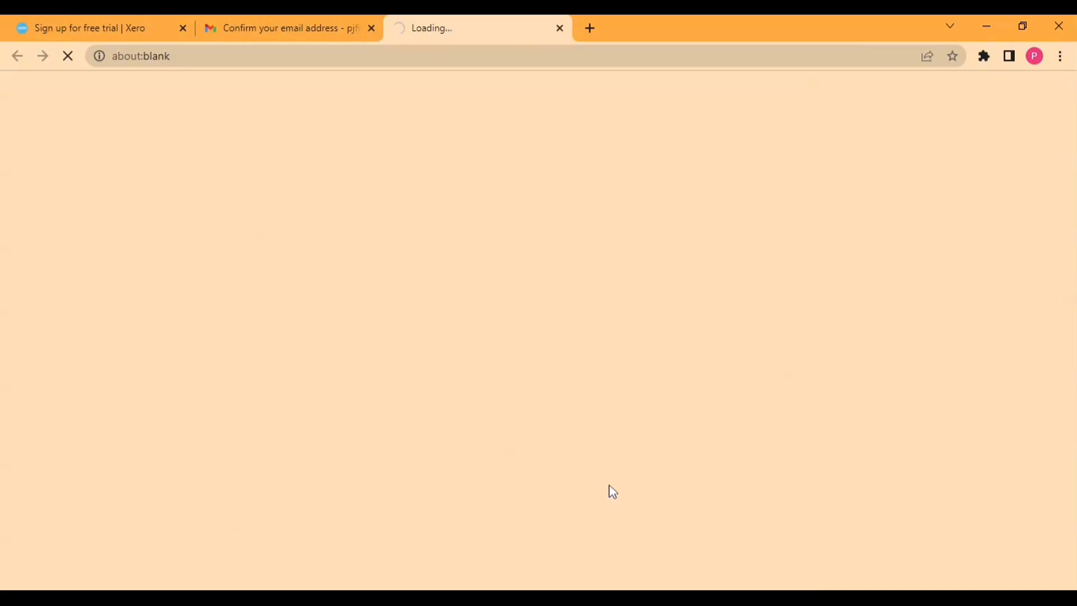
pyautogui.click(235, 25)
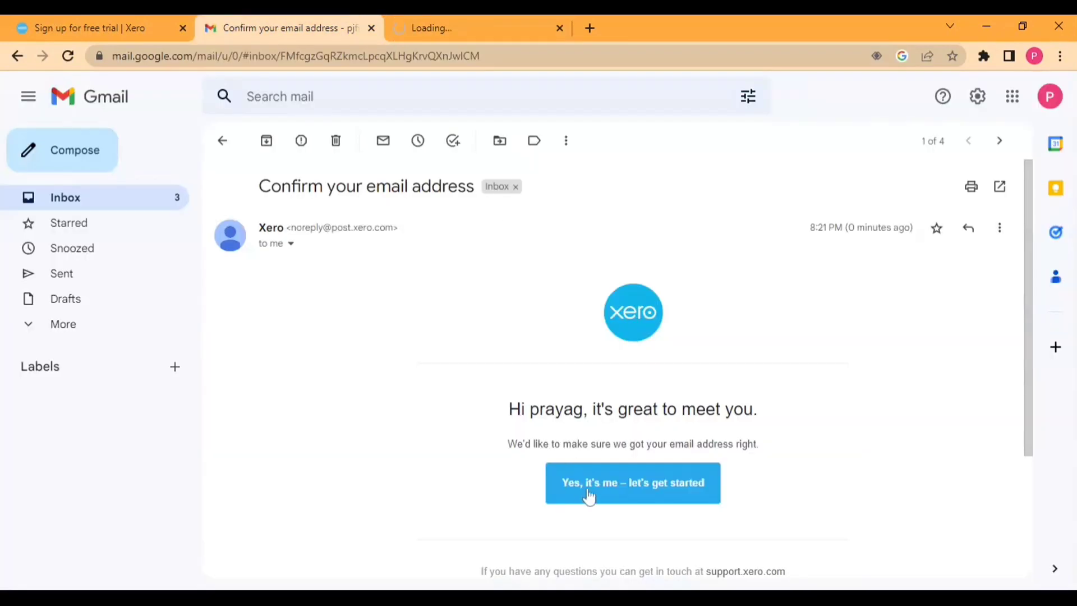
pyautogui.click(459, 17)
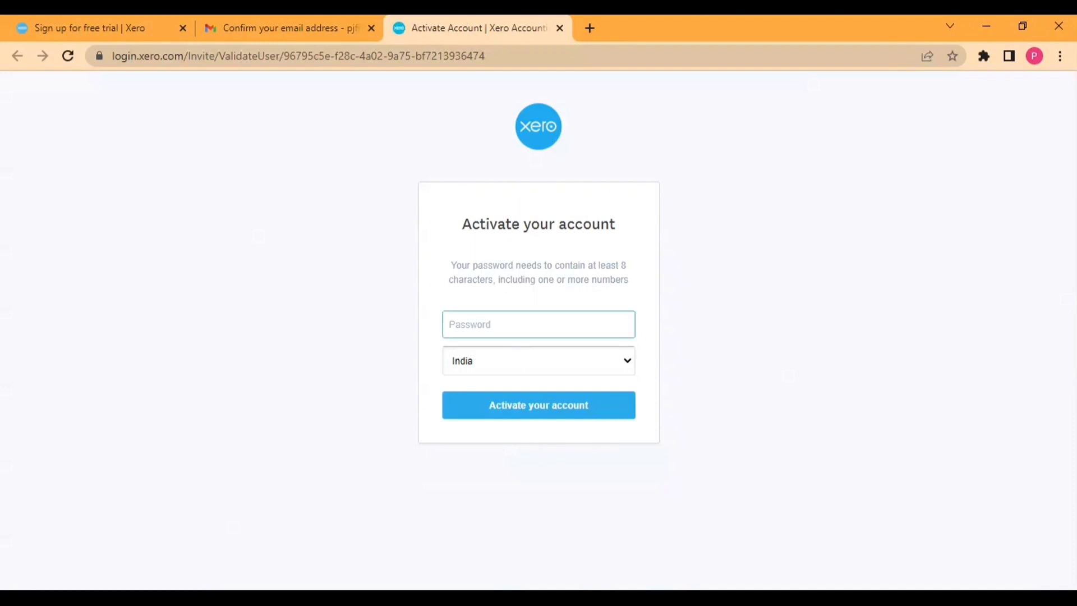
# Step: Enter the account password, keep India as country, and activate the account
pyautogui.press('Tab')
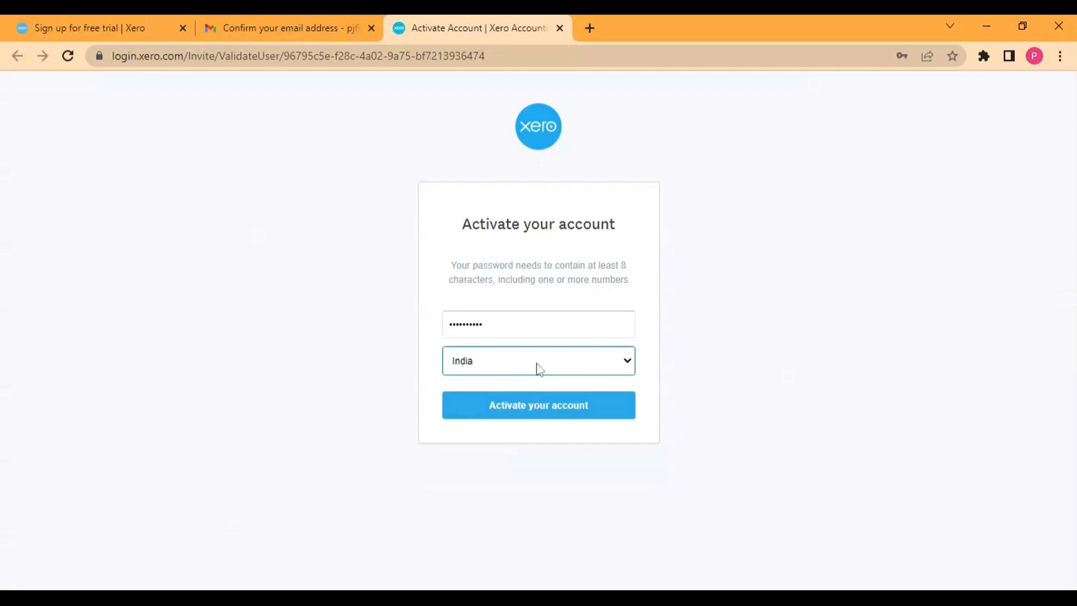
pyautogui.click(540, 401)
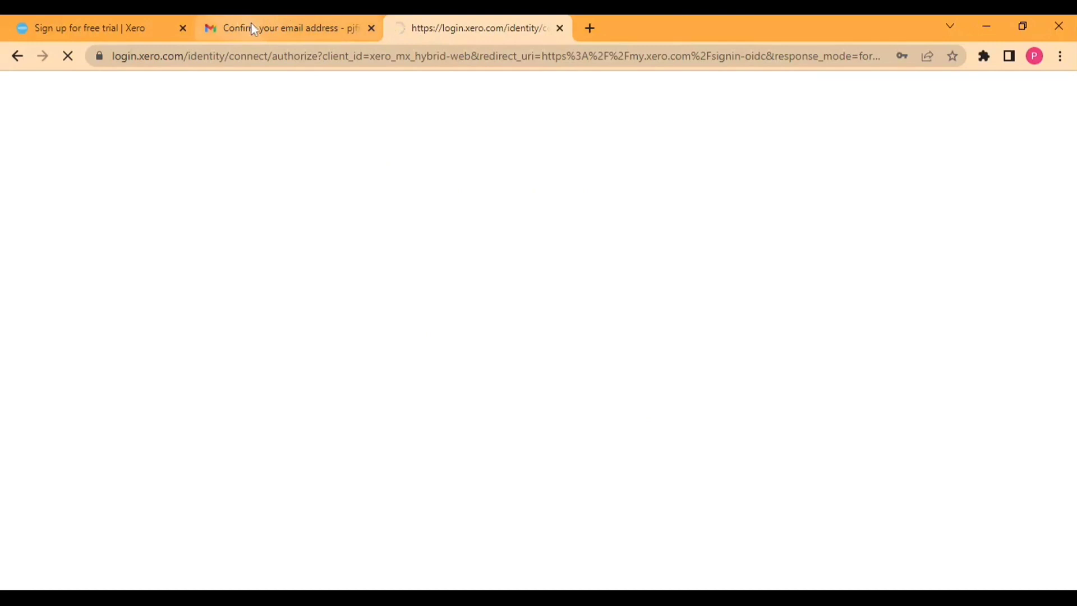
# Step: Name the business DEMO PVT LTD with Antique and Used Goods Retailing as industry
pyautogui.click(103, 23)
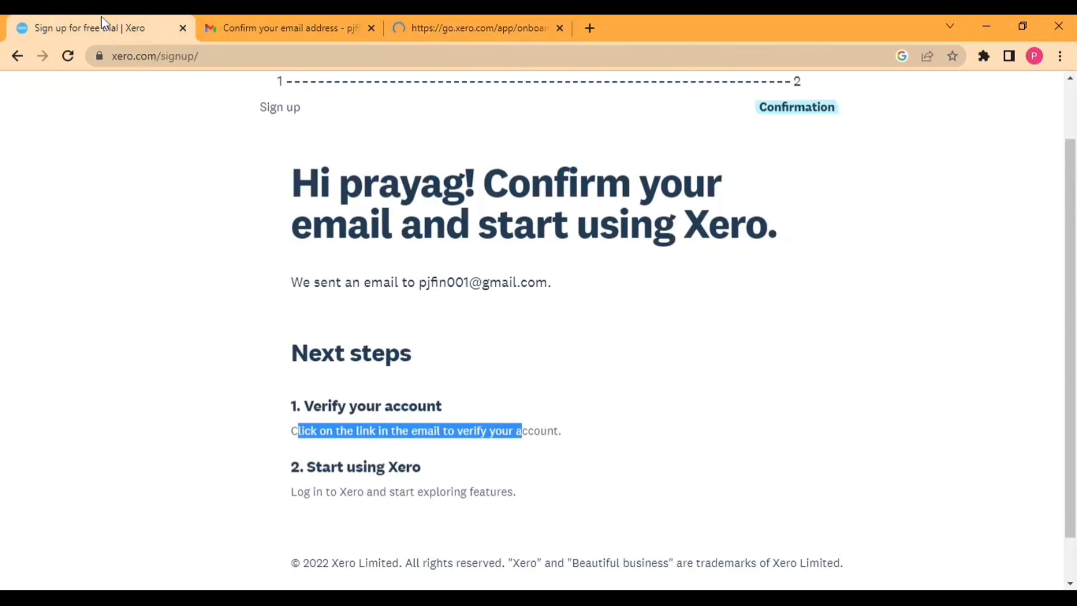
pyautogui.click(393, 35)
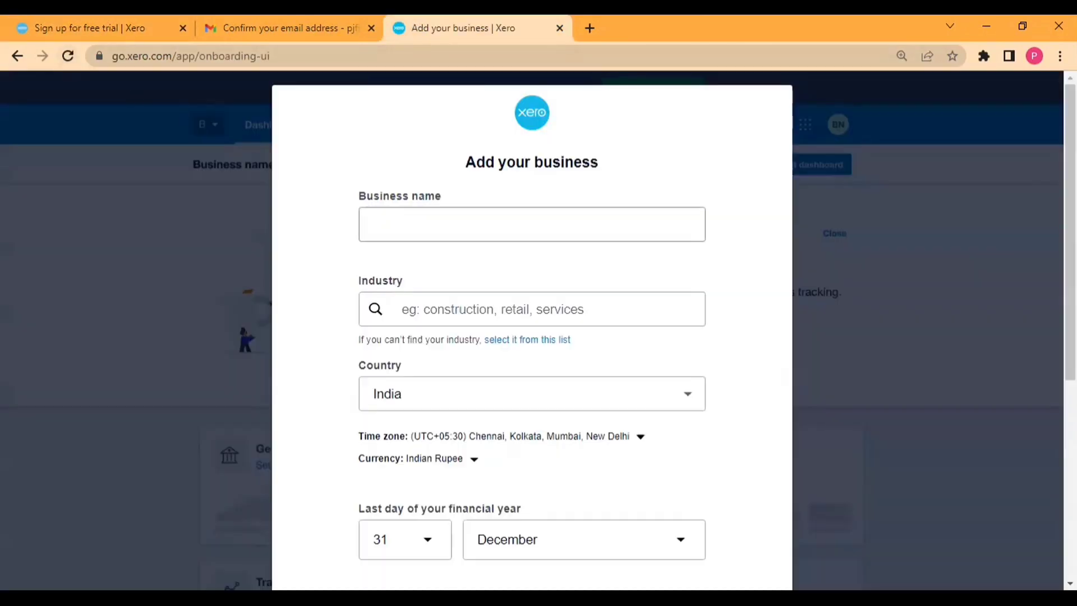
pyautogui.write('D')
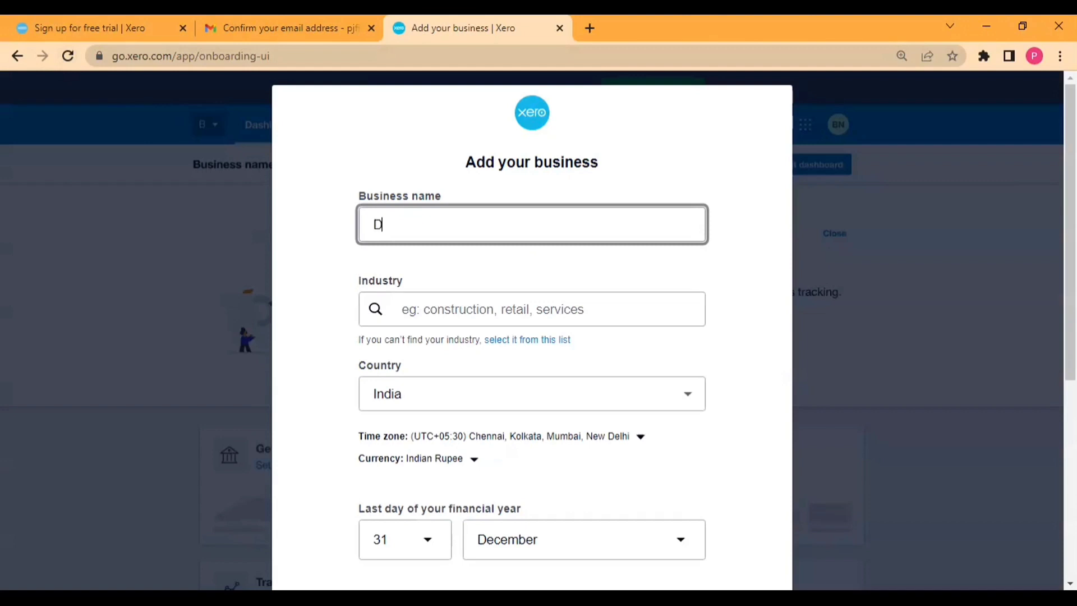
pyautogui.write('EMO PVT LTD')
pyautogui.press('Tab')
pyautogui.write('RET')
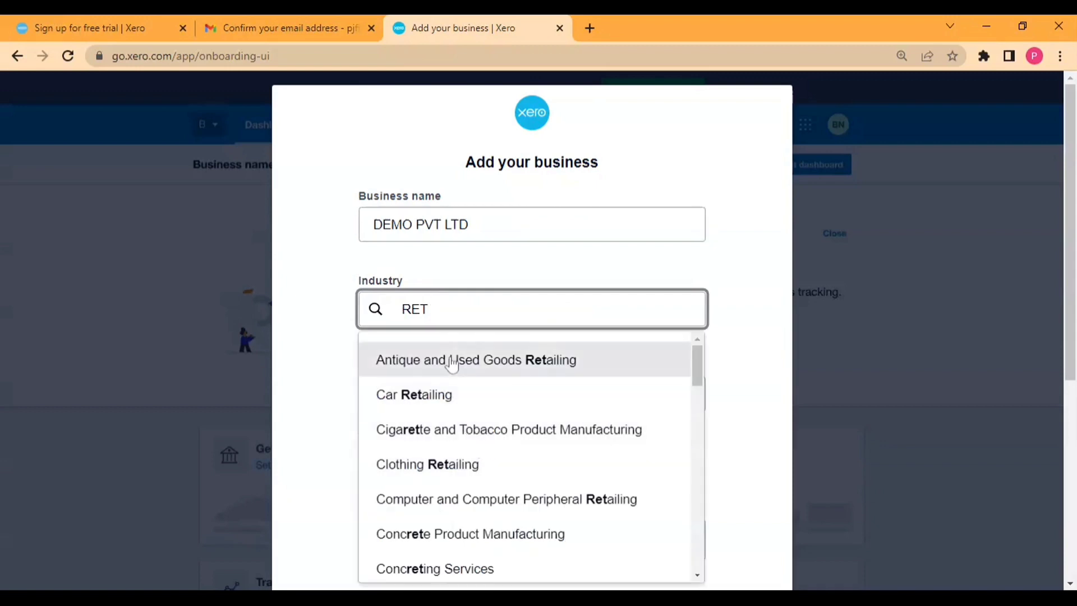
pyautogui.click(449, 360)
# Step: Set the financial year end to March and answer 'No, it's just me' for employees
pyautogui.scroll(-2, 437, 365)
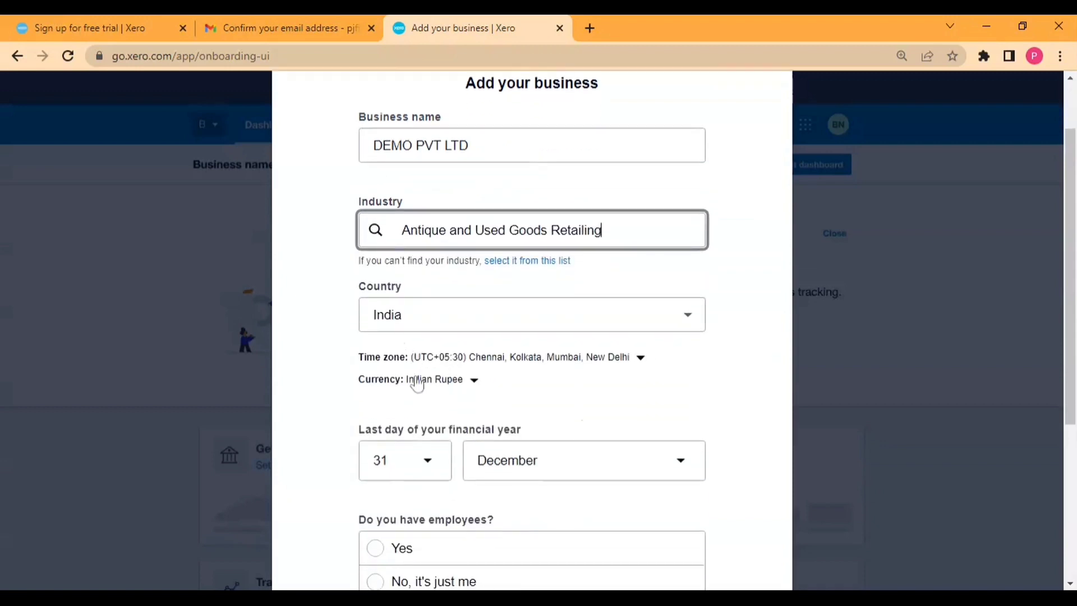
pyautogui.scroll(-3, 415, 380)
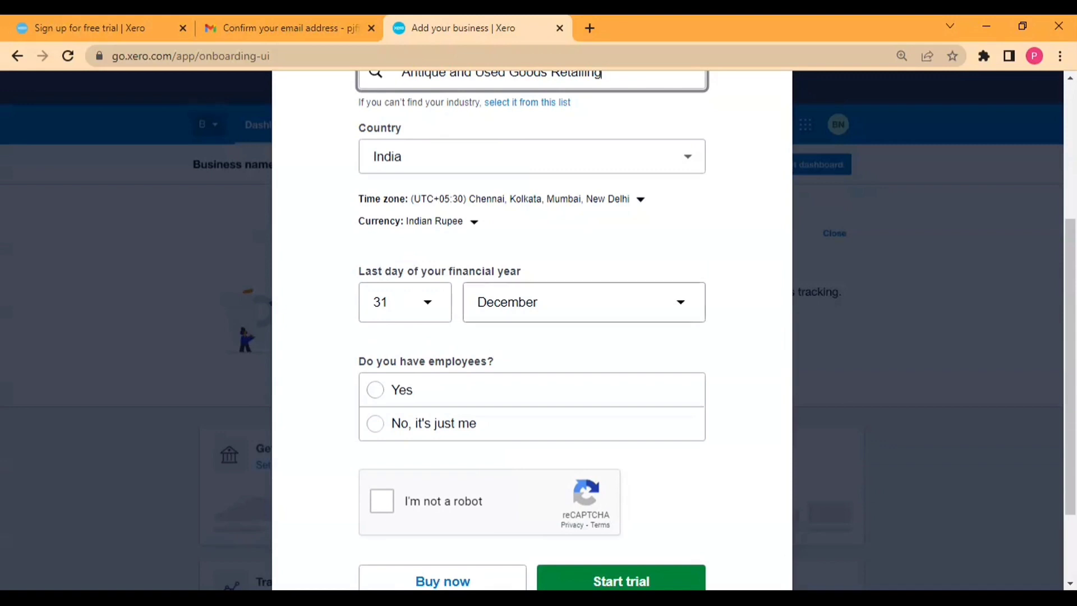
pyautogui.click(500, 302)
pyautogui.click(690, 321)
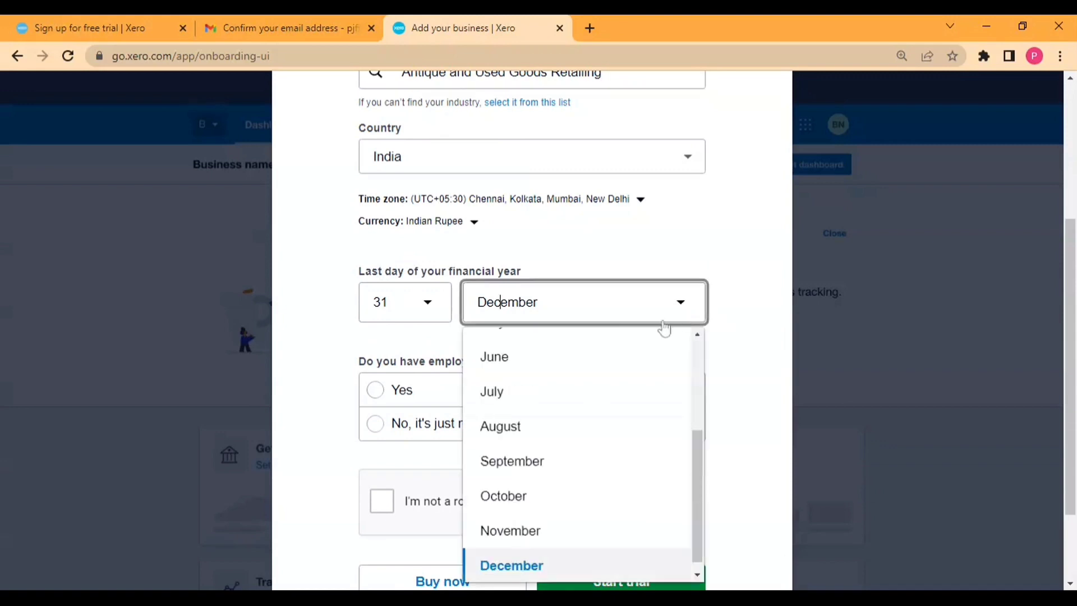
pyautogui.scroll(1, 539, 449)
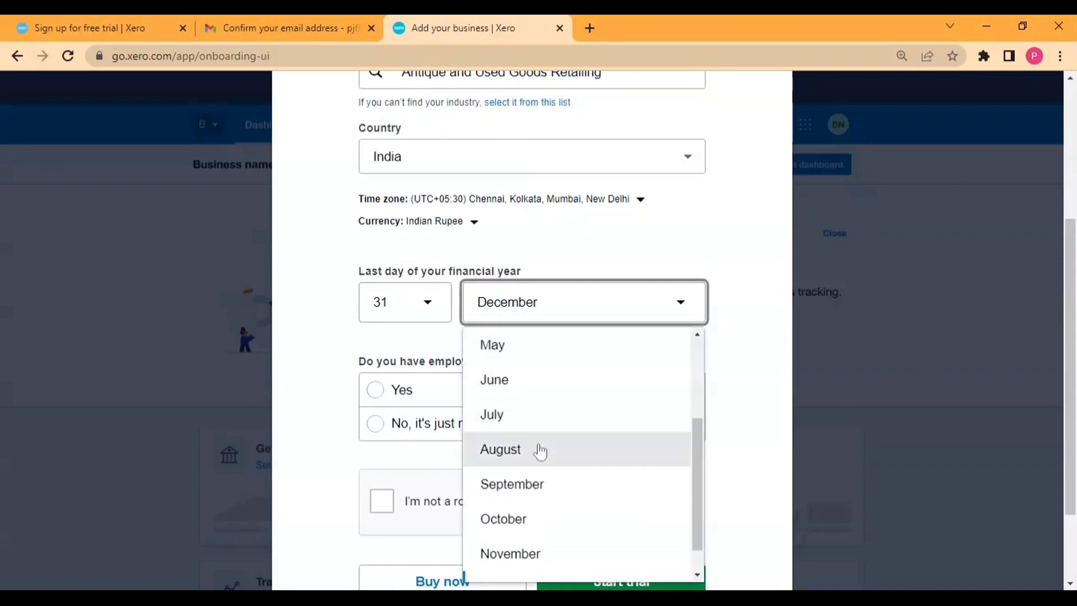
pyautogui.scroll(2, 523, 368)
pyautogui.click(519, 367)
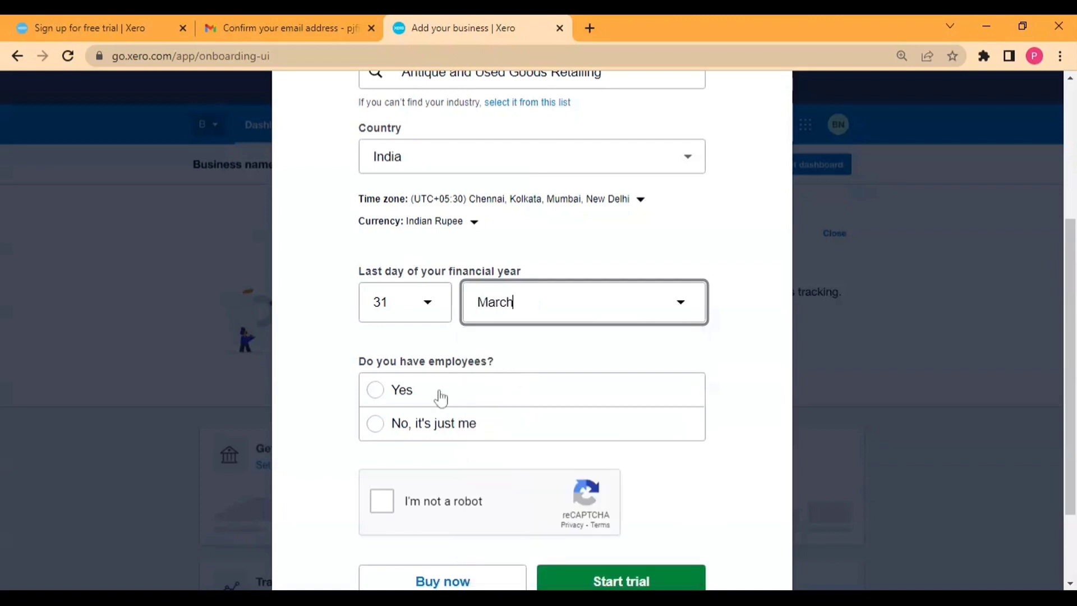
pyautogui.click(418, 437)
# Step: Complete the reCAPTCHA and start the free trial
pyautogui.scroll(-2, 418, 437)
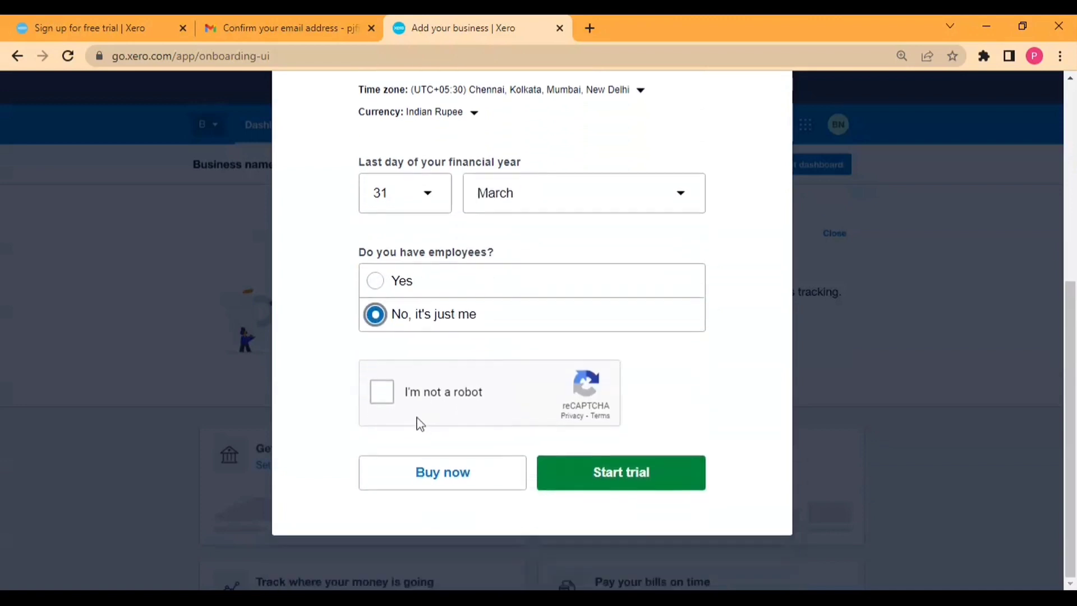
pyautogui.click(382, 391)
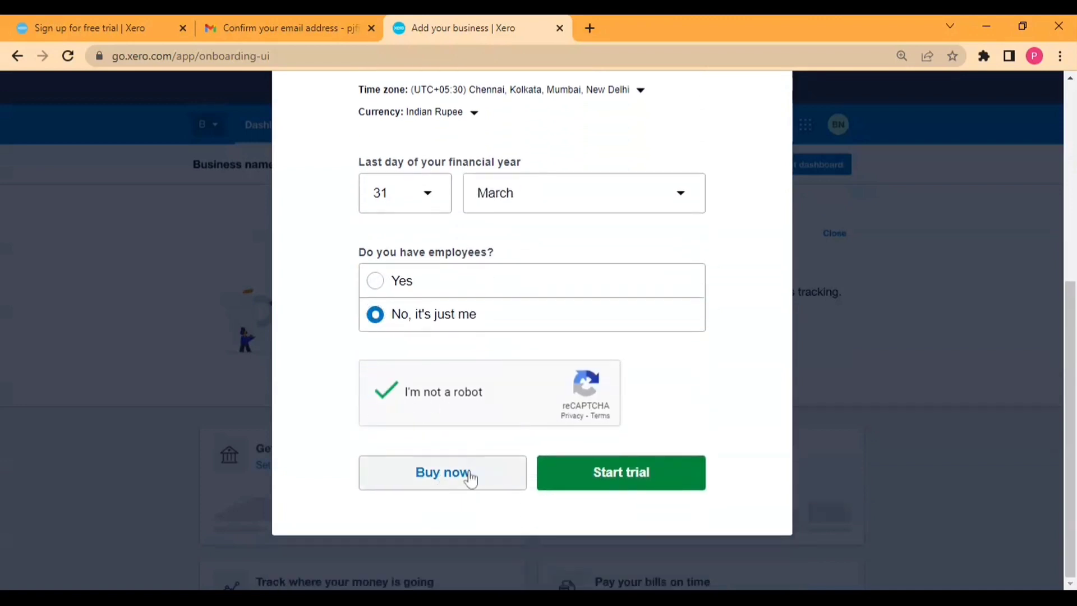
pyautogui.click(587, 474)
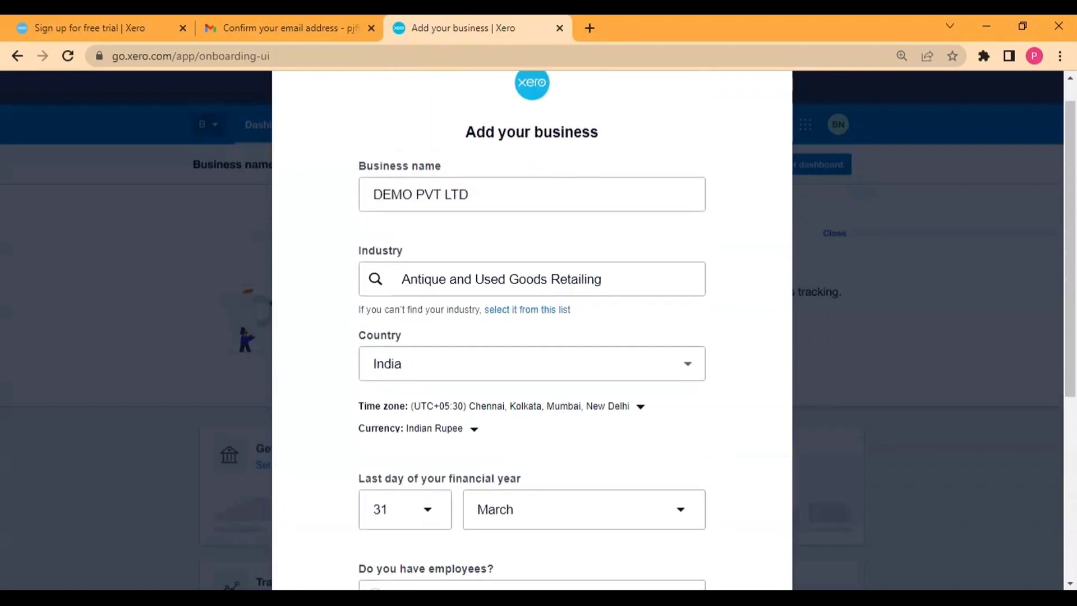
pyautogui.scroll(-5, 492, 344)
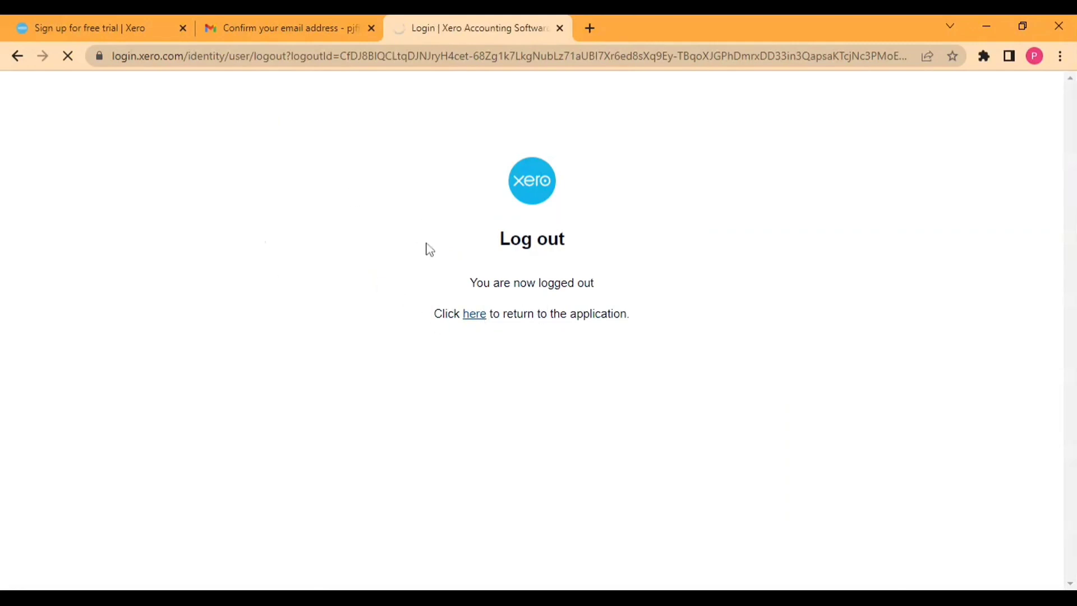
# Step: Return to the login page and sign in with the account e-mail and password
pyautogui.click(474, 318)
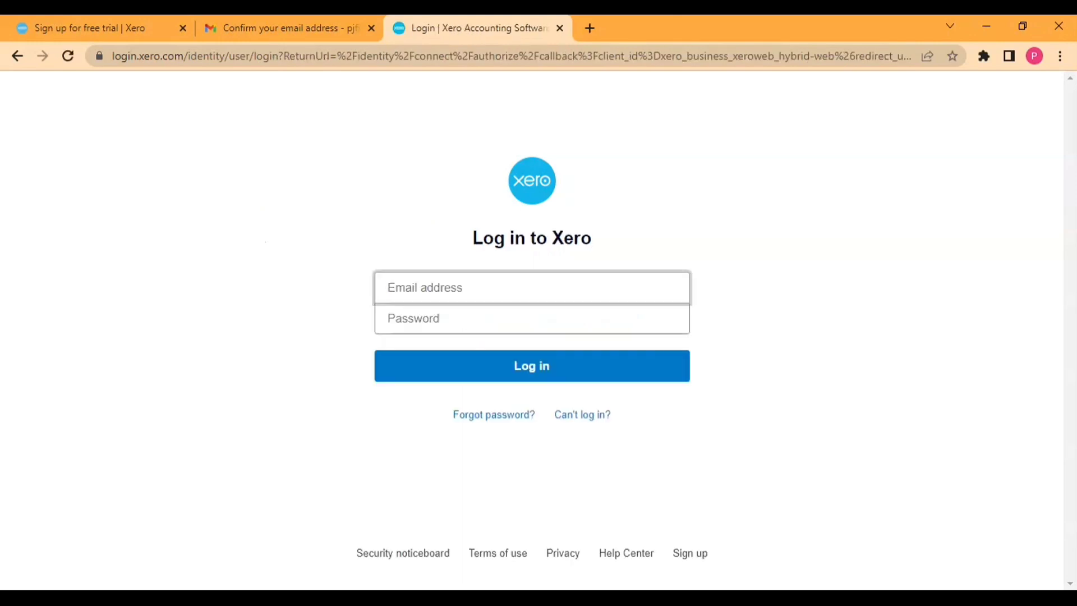
pyautogui.write('PJFIN')
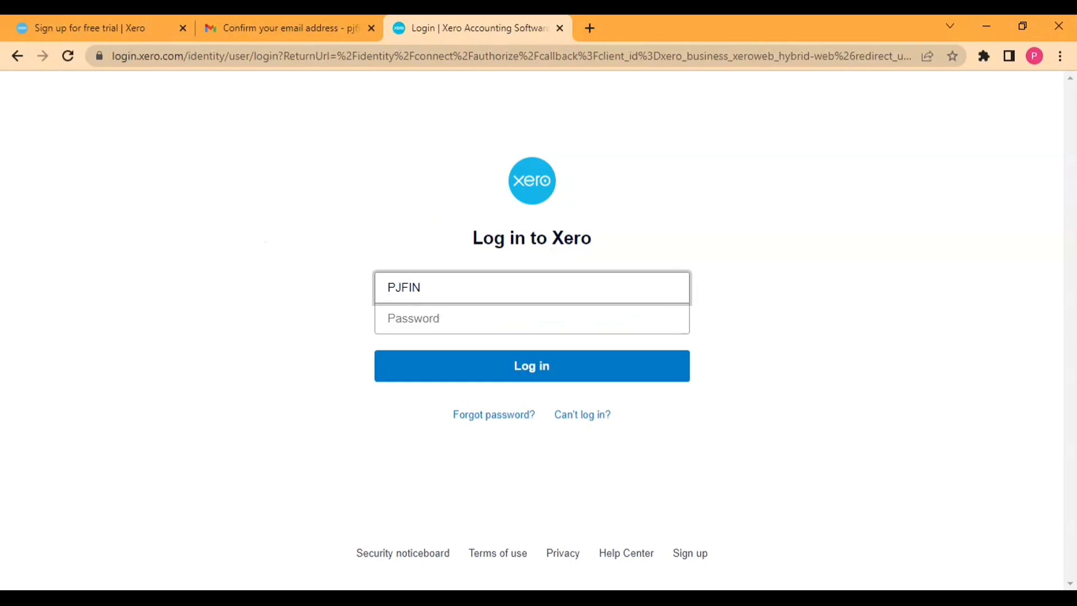
pyautogui.hotkey('ctrl', 'a')
pyautogui.press('Tab')
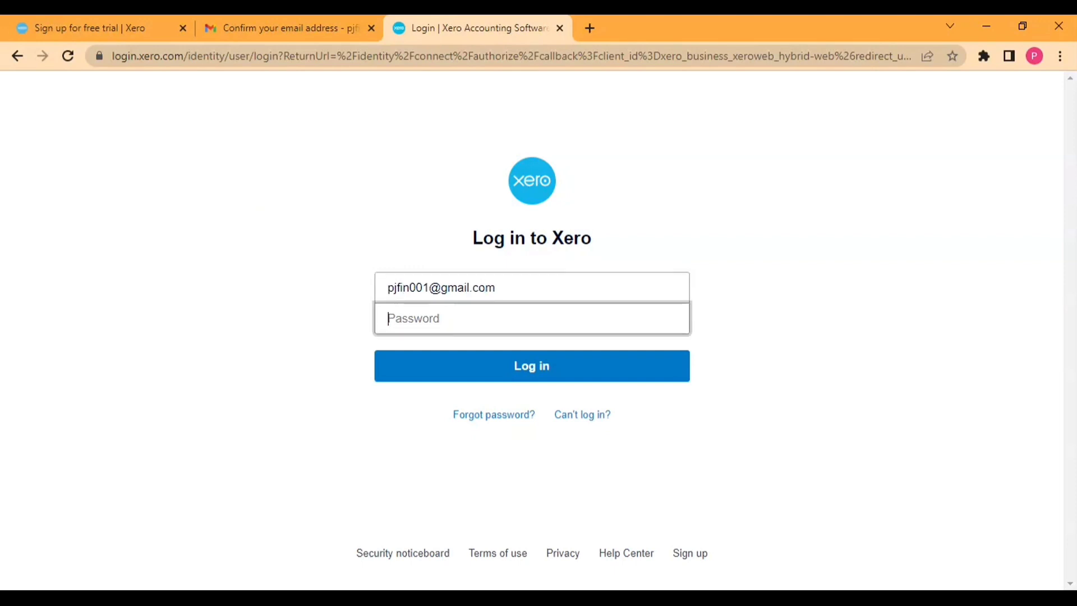
pyautogui.write('*****')
pyautogui.click(524, 365)
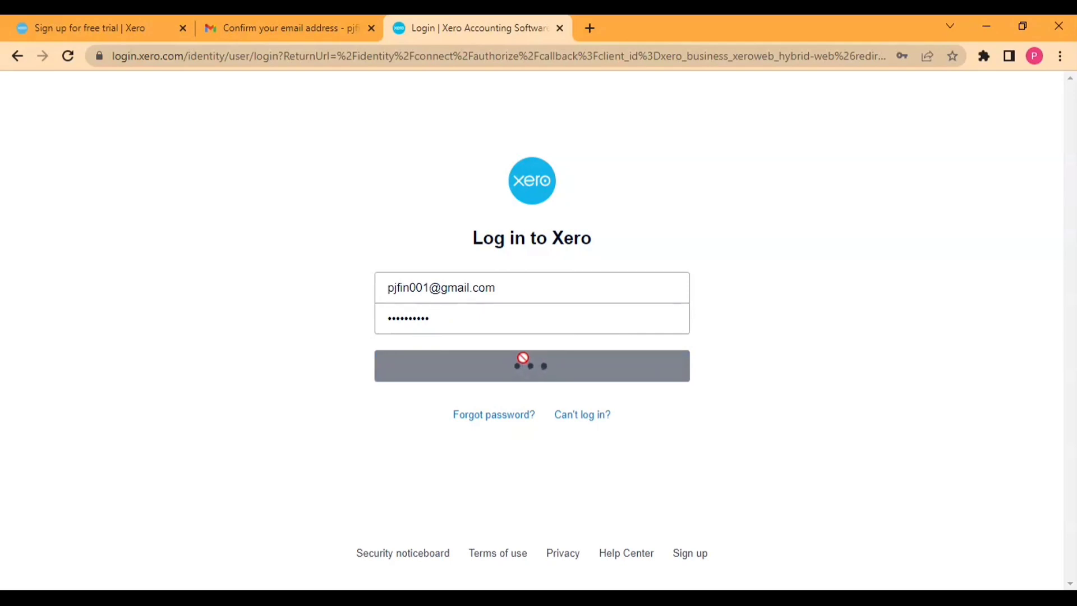
pyautogui.scroll(-7, 488, 308)
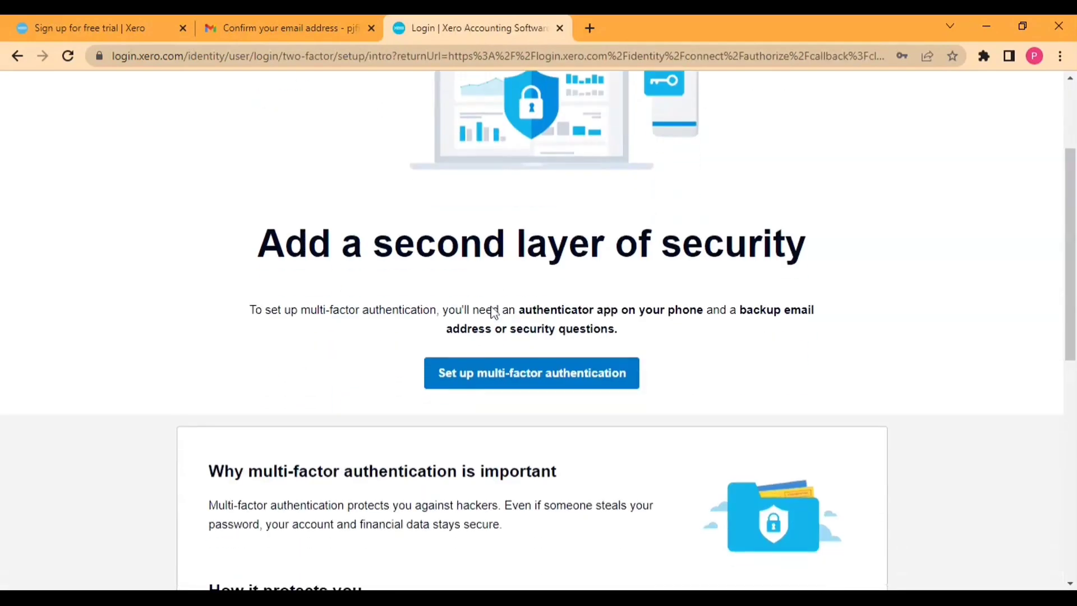
# Step: Read the 'Add a second layer of security' page and choose Set up multi-factor authentication
pyautogui.scroll(6, 476, 351)
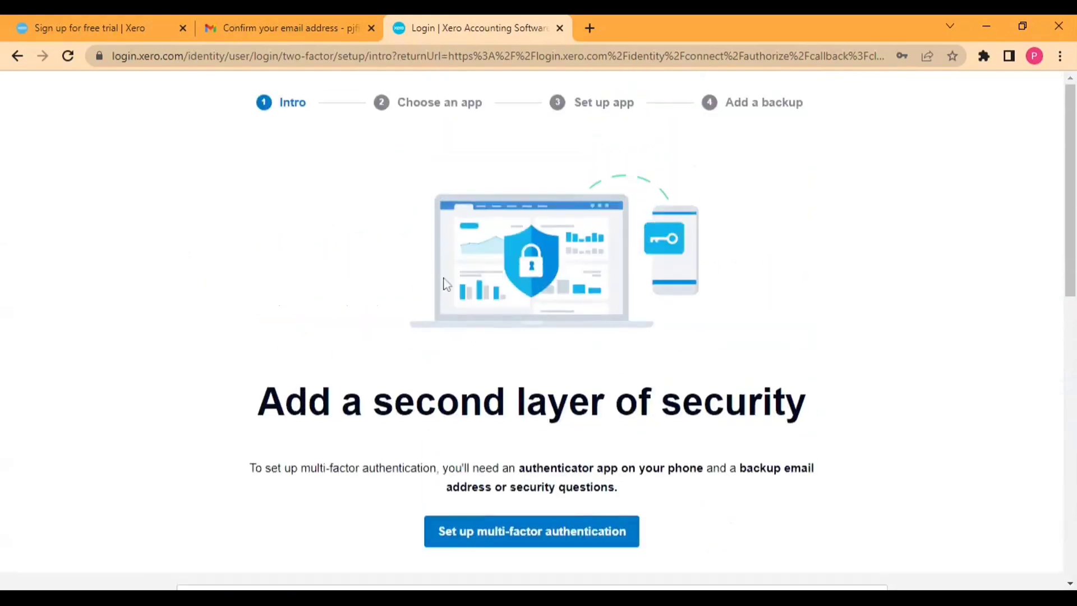
pyautogui.scroll(-9, 499, 272)
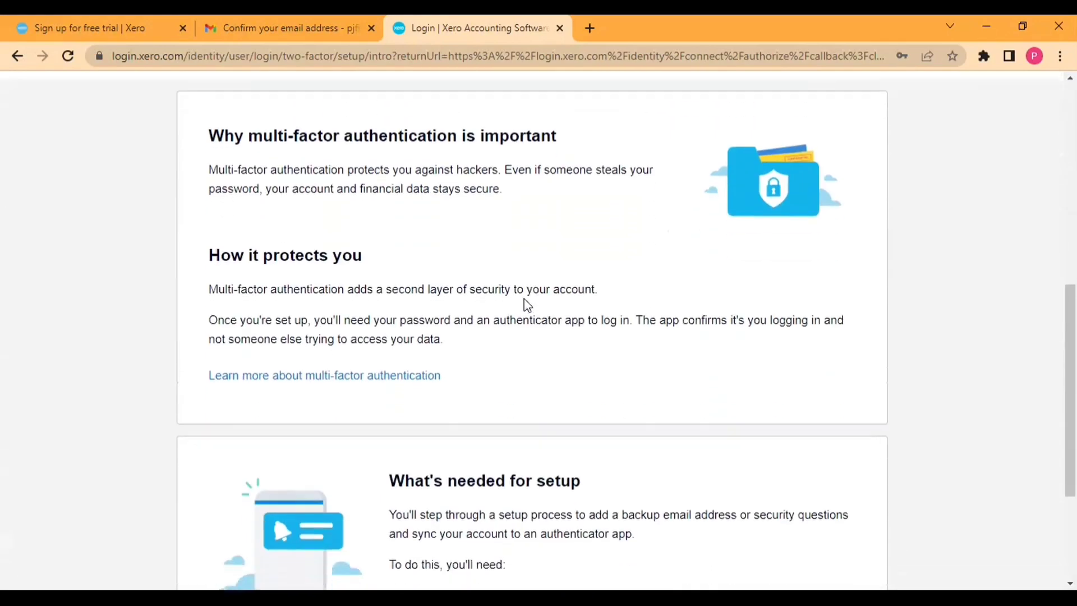
pyautogui.scroll(9, 519, 297)
pyautogui.scroll(-9, 561, 393)
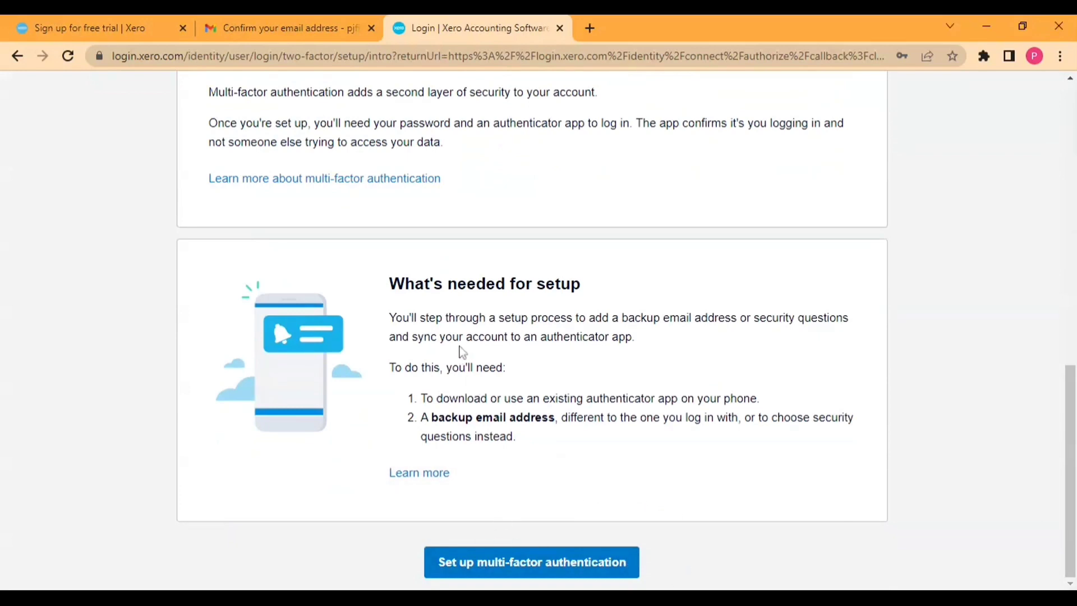
pyautogui.scroll(5, 461, 350)
pyautogui.scroll(5, 461, 350)
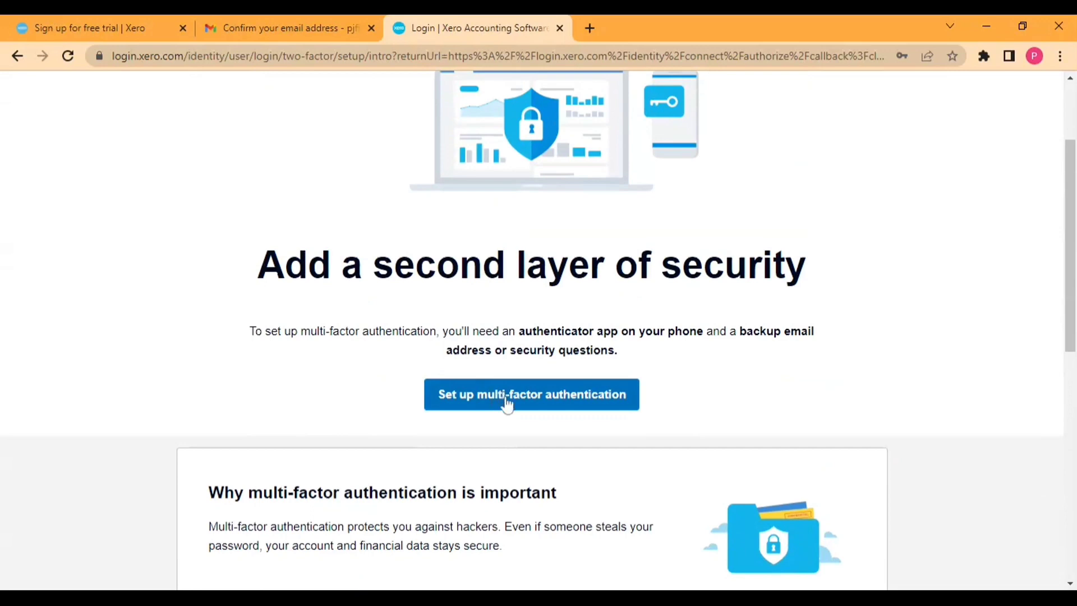
pyautogui.click(507, 403)
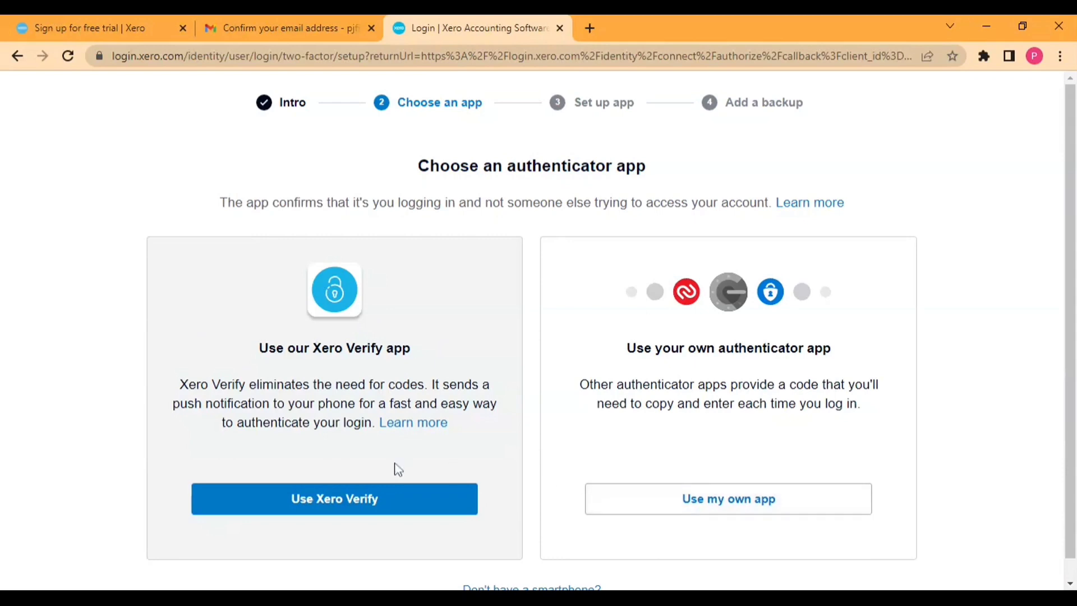
# Step: Review the Xero Verify and own-app options on the Choose an authenticator app step
pyautogui.moveTo(269, 348); pyautogui.dragTo(394, 348)
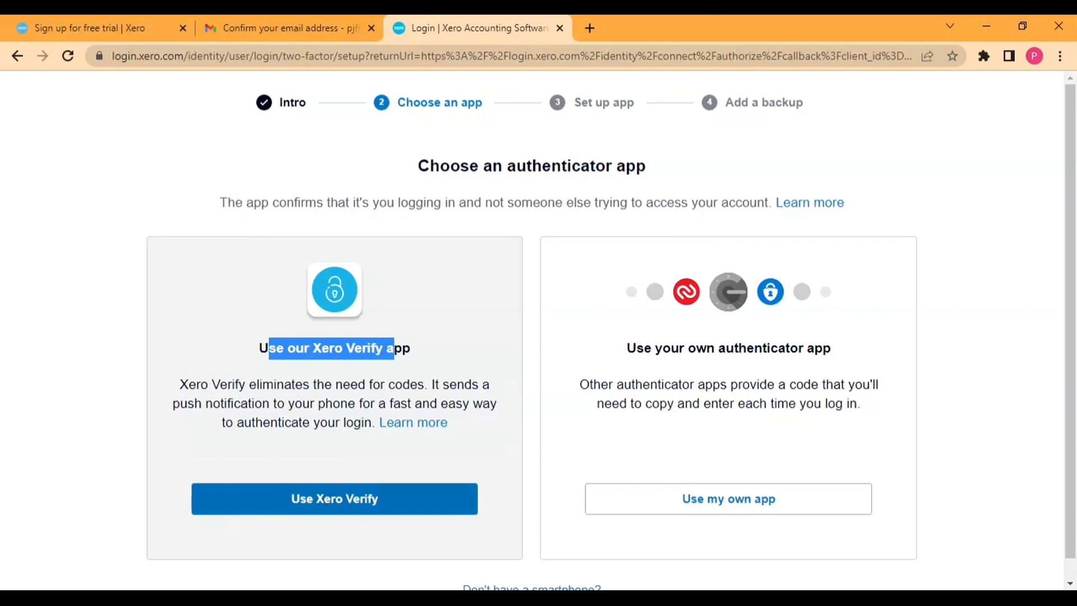
# Step: Choose Xero Verify and view the setup key before switching back to the QR code
pyautogui.click(324, 497)
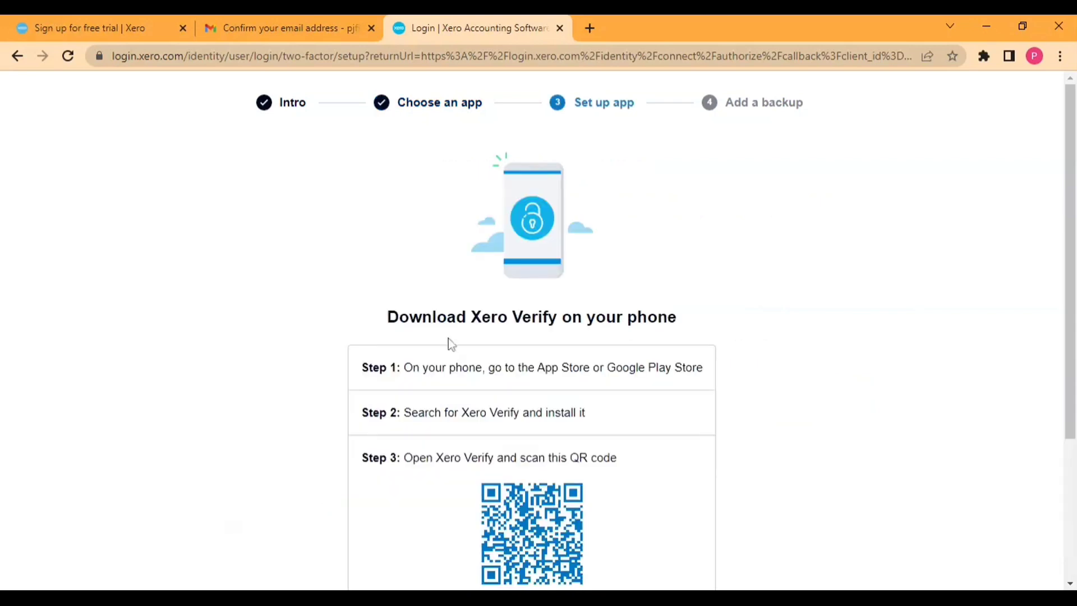
pyautogui.scroll(-1, 393, 292)
pyautogui.scroll(1, 392, 293)
pyautogui.scroll(-1, 561, 381)
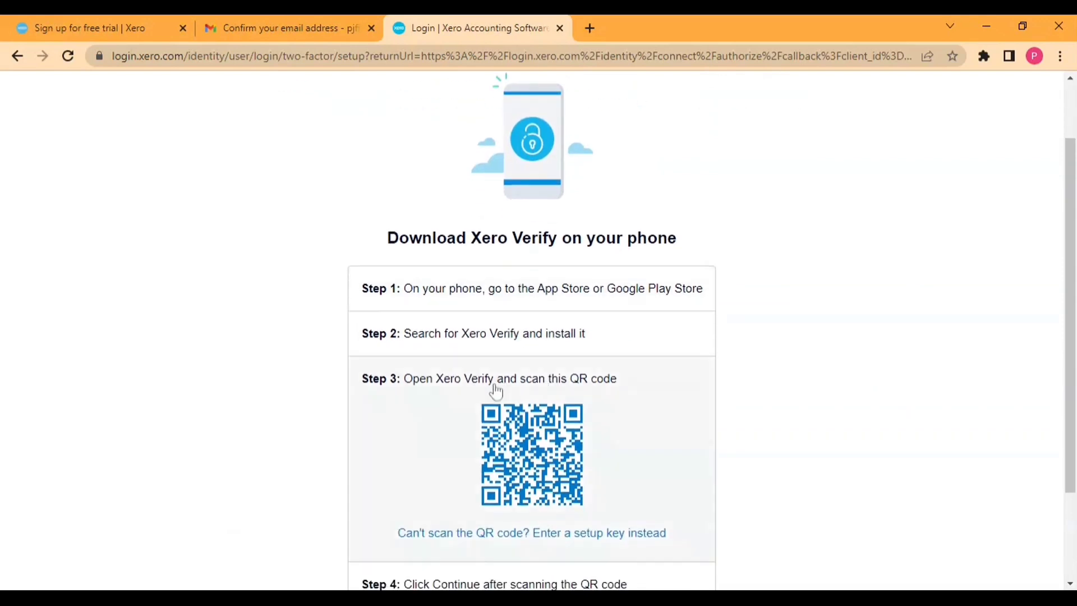
pyautogui.scroll(-1, 428, 433)
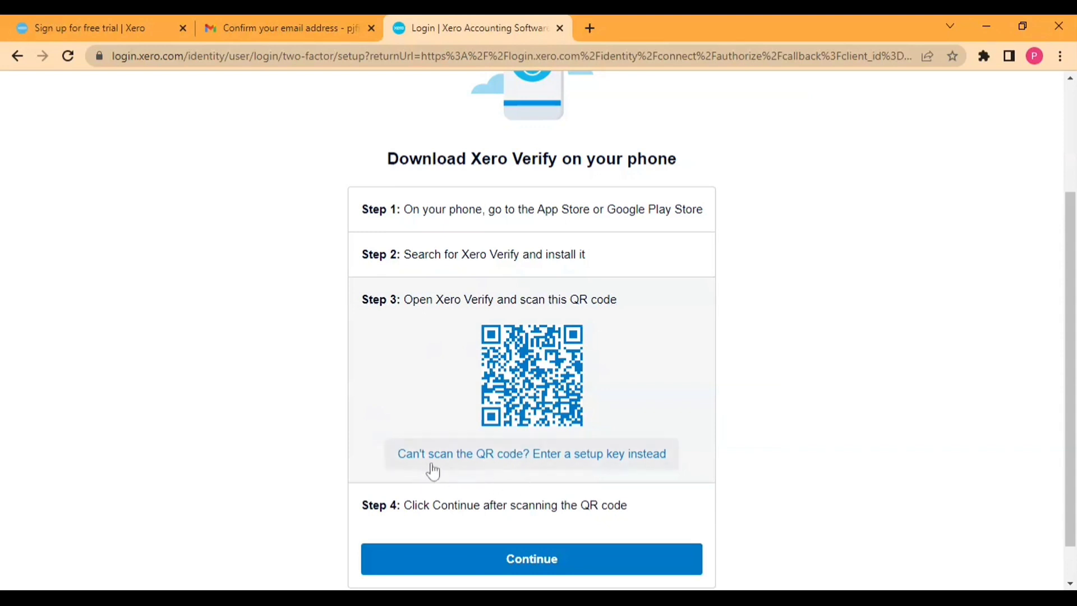
pyautogui.click(569, 465)
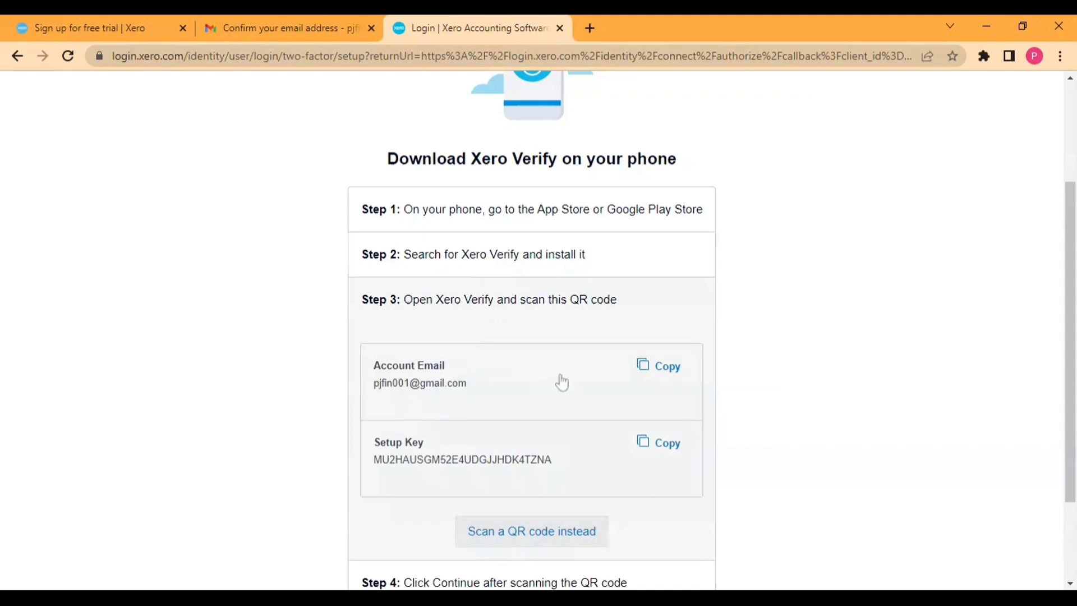
pyautogui.scroll(-1, 475, 456)
pyautogui.scroll(-2, 475, 455)
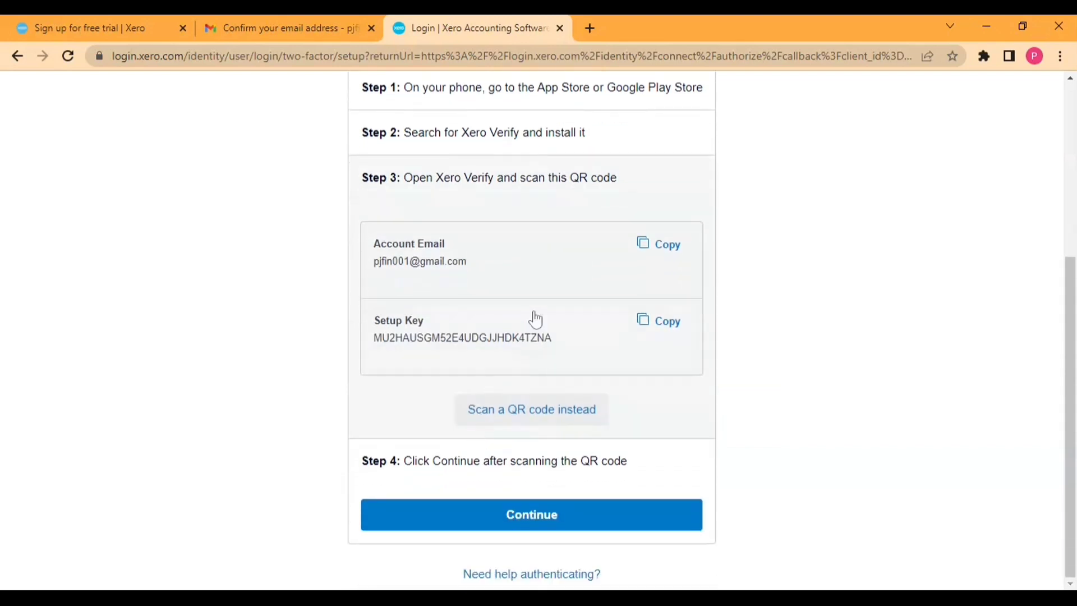
pyautogui.click(481, 408)
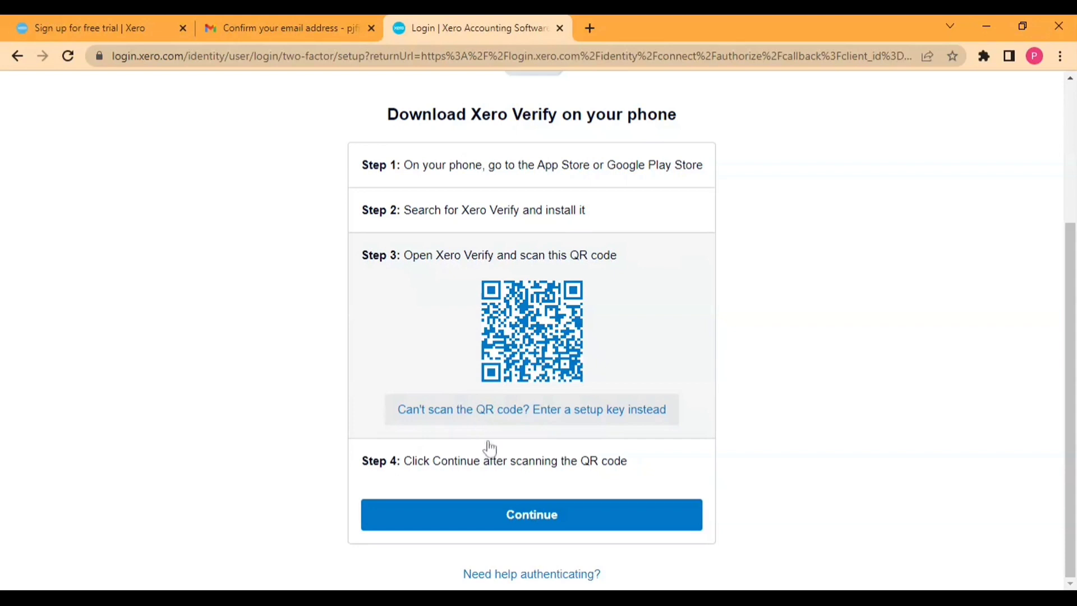
# Step: Confirm the QR code scan with Continue, retrying after the 'Something went wrong' error
pyautogui.click(497, 515)
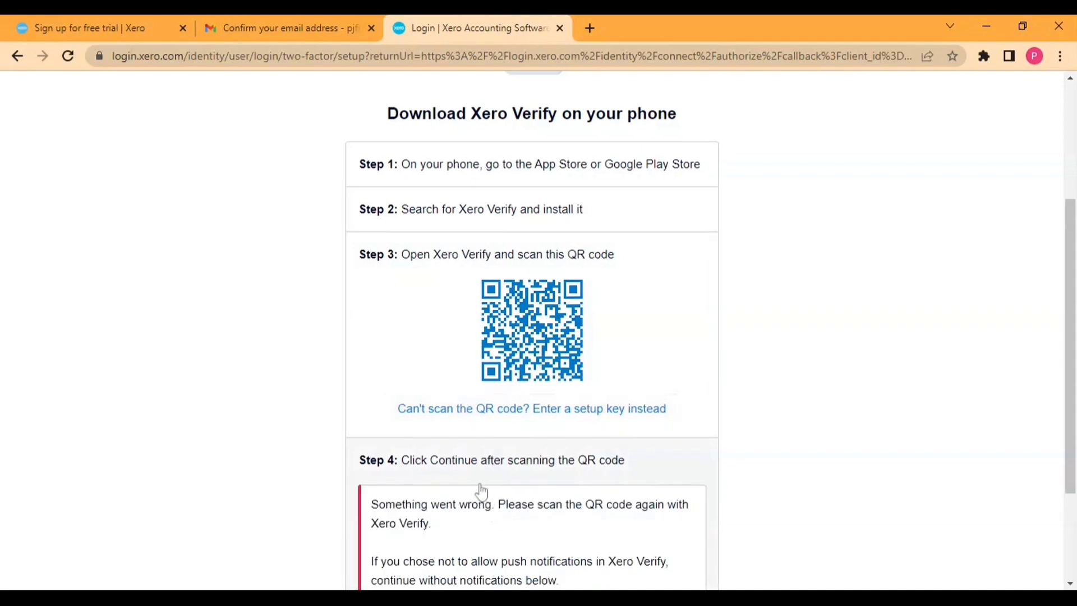
pyautogui.scroll(-3, 481, 491)
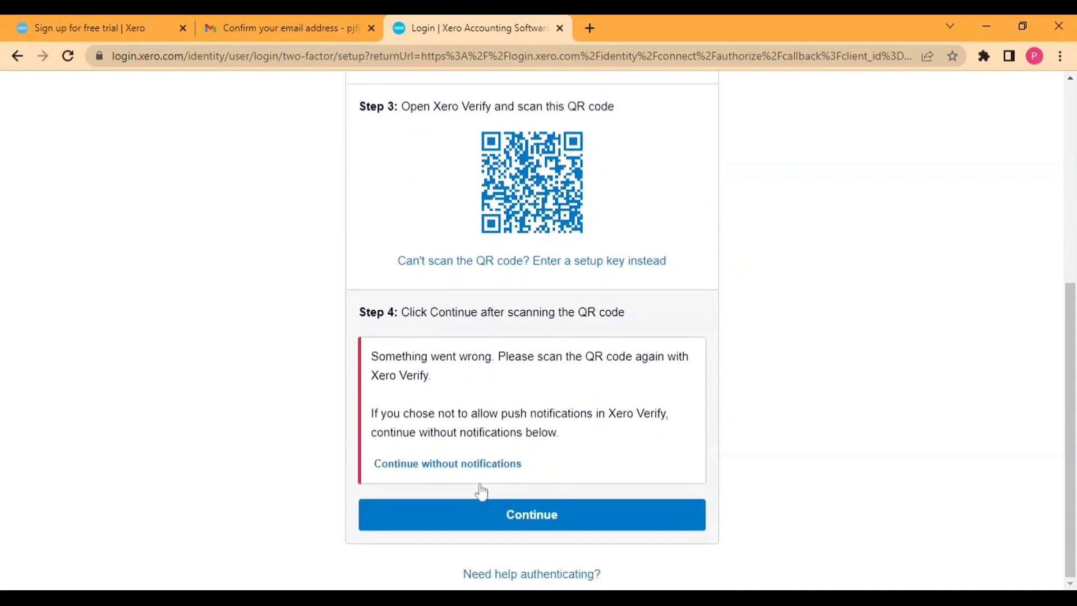
pyautogui.click(458, 517)
pyautogui.click(500, 512)
# Step: Switch to backup security questions and answer the dream car, dream job and favourite poet questions
pyautogui.scroll(3, 503, 299)
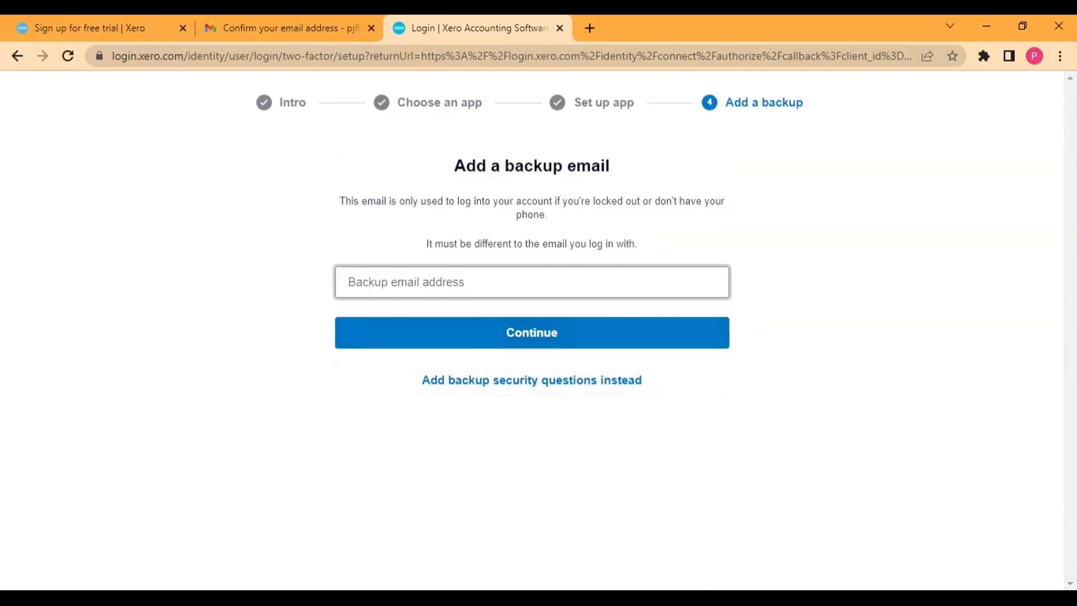
pyautogui.click(474, 381)
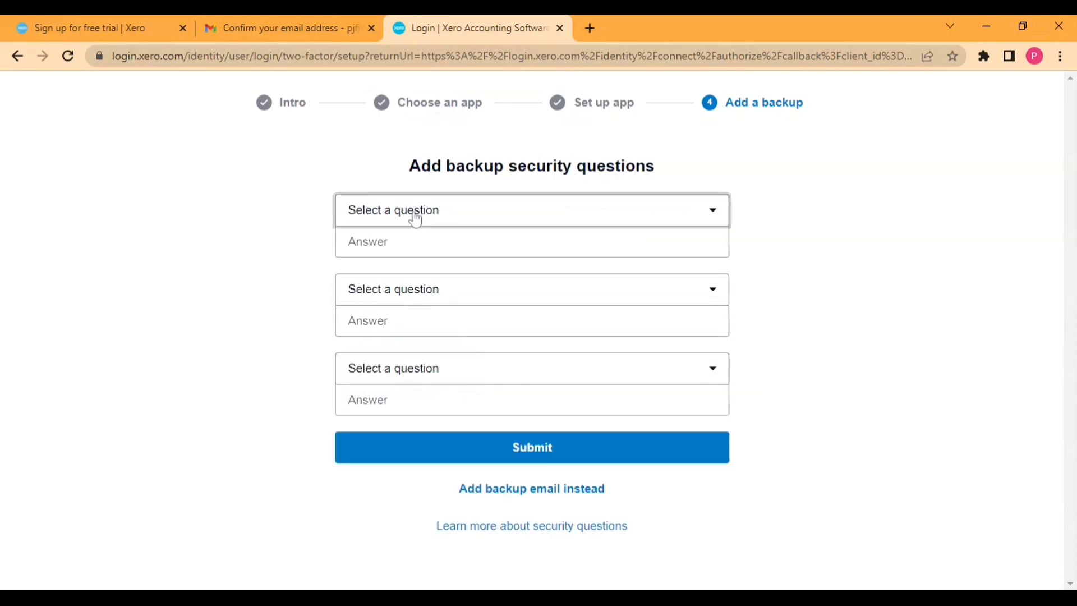
pyautogui.press('Down')
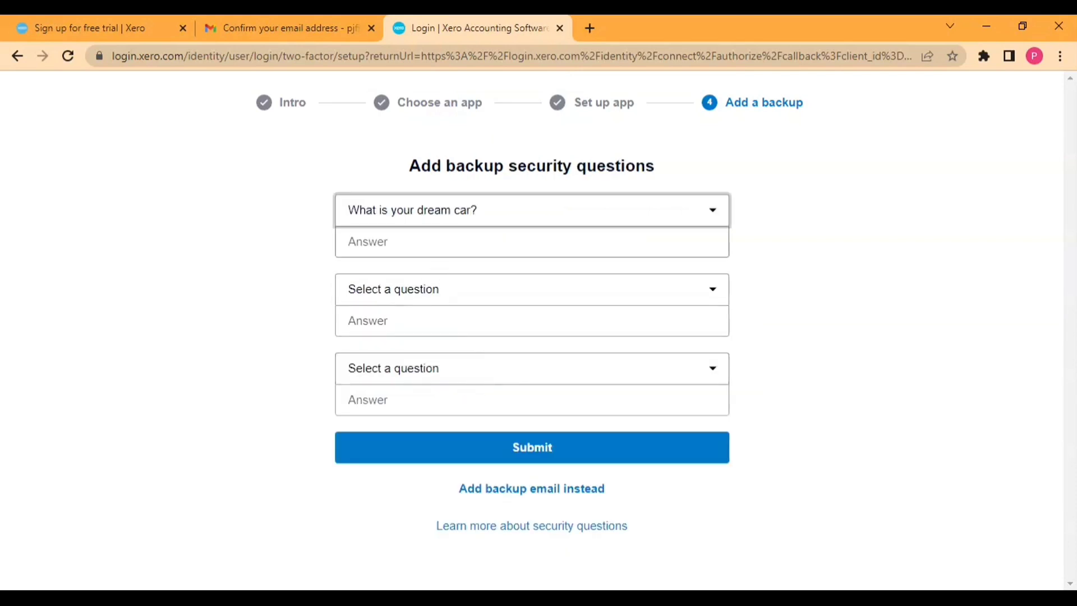
pyautogui.press('Tab')
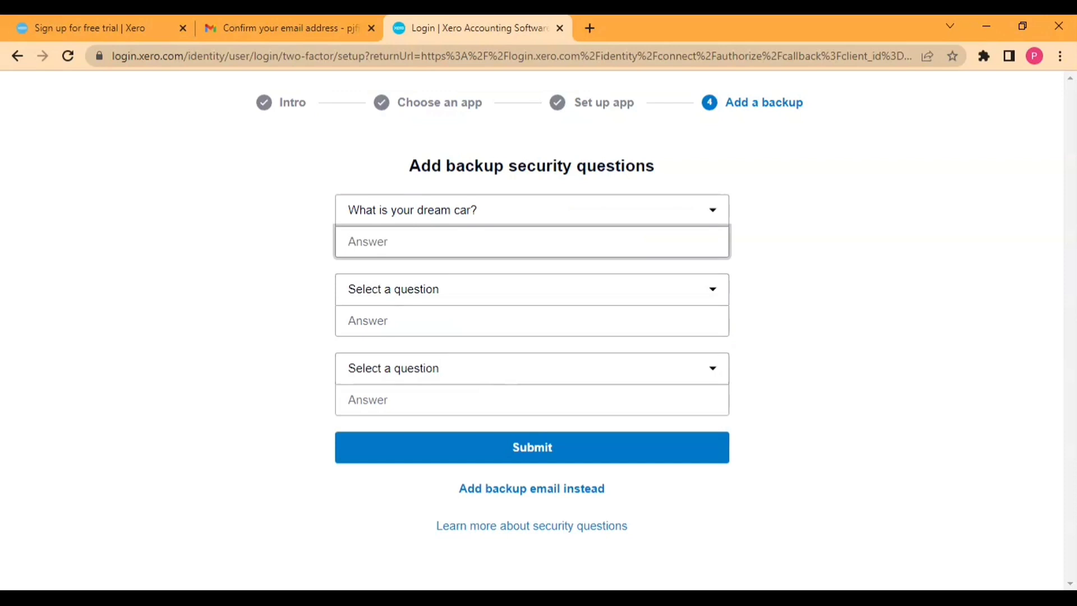
pyautogui.press('Tab')
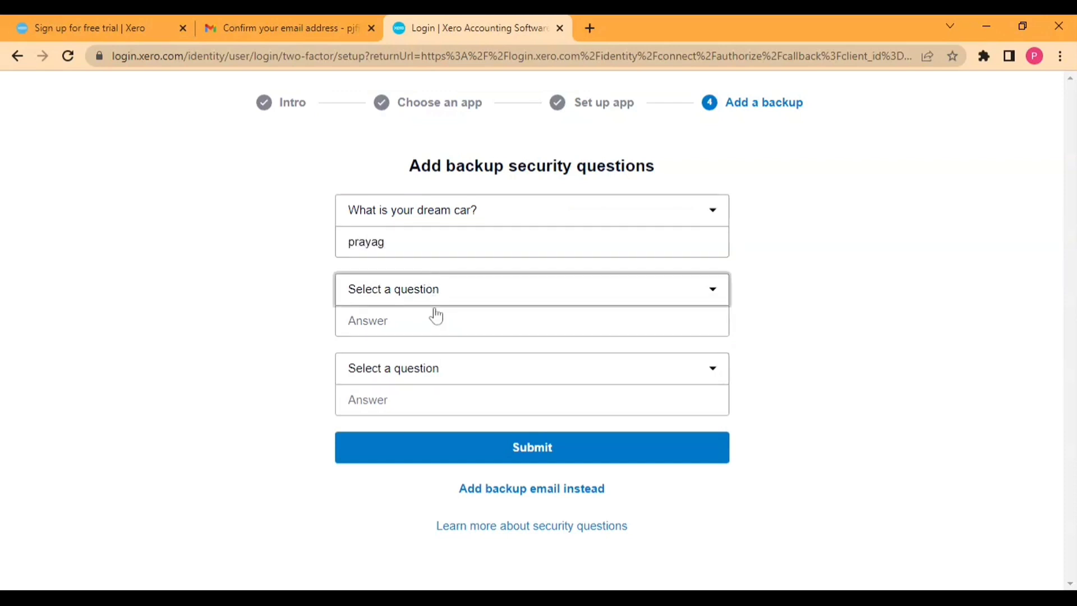
pyautogui.press('Down')
pyautogui.press('Tab')
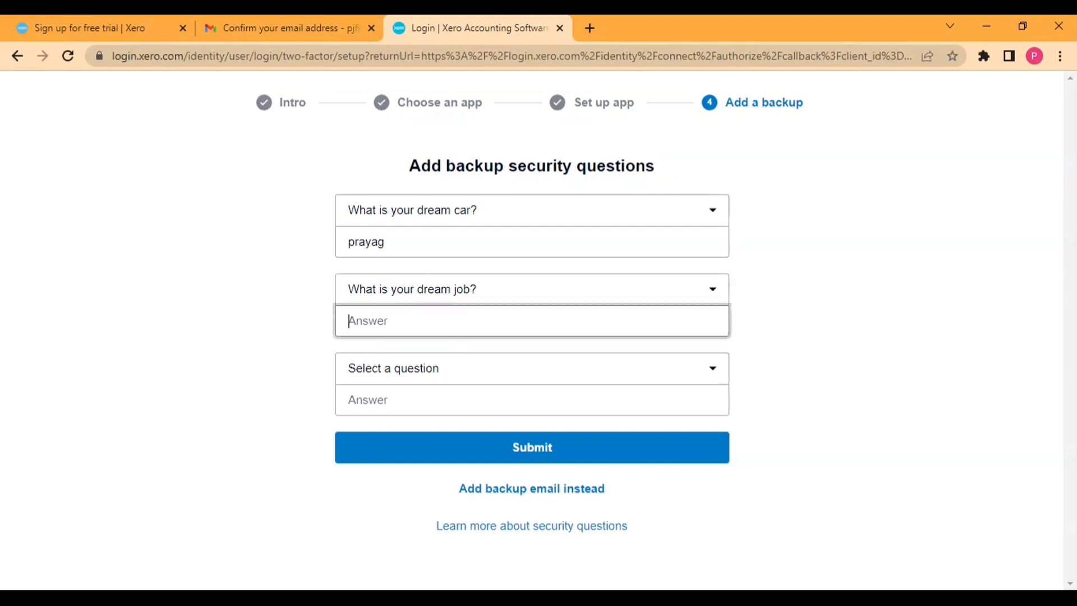
pyautogui.press('Tab')
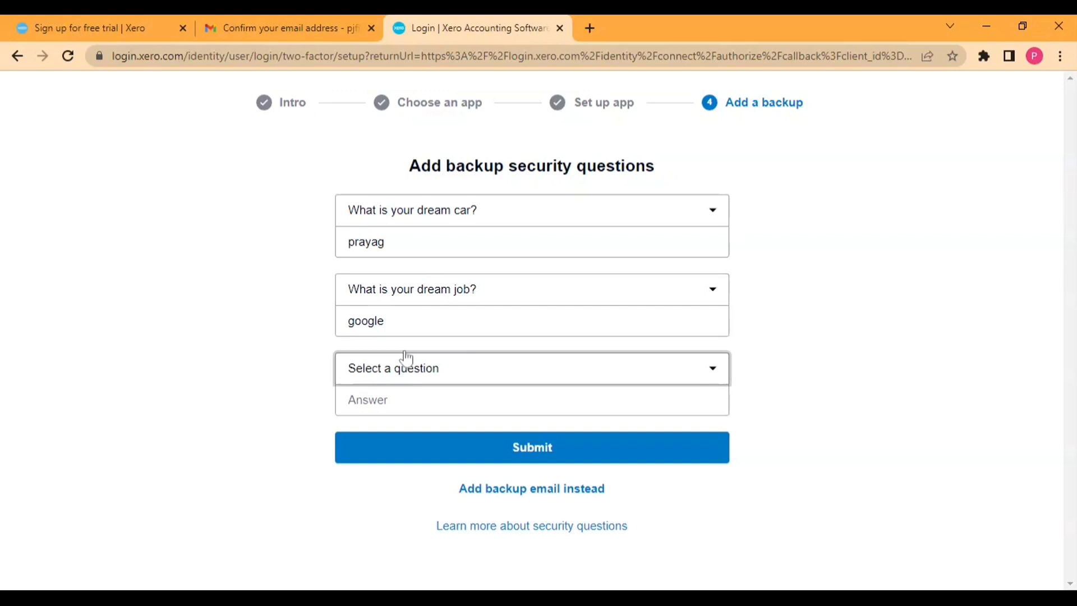
pyautogui.press('Down')
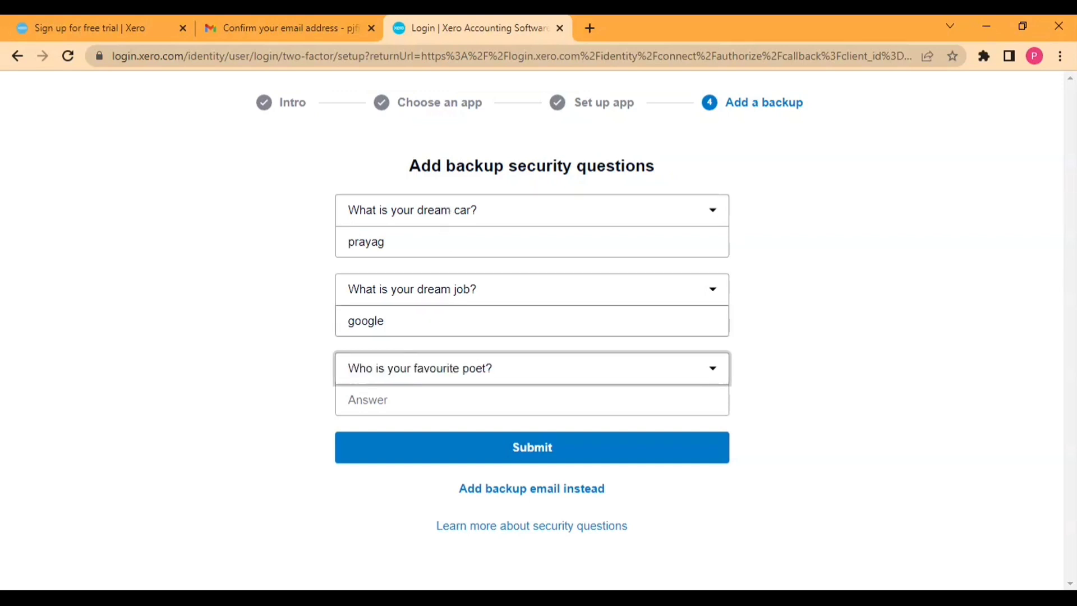
pyautogui.press('Tab')
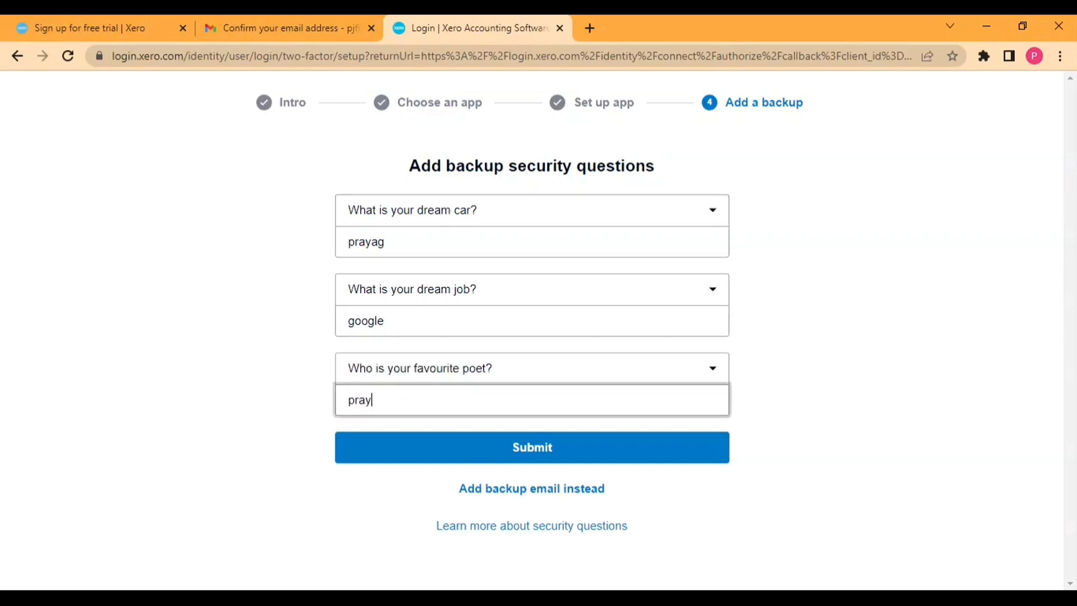
# Step: Change the poet and dream car answers so all three differ, then submit
pyautogui.click(437, 449)
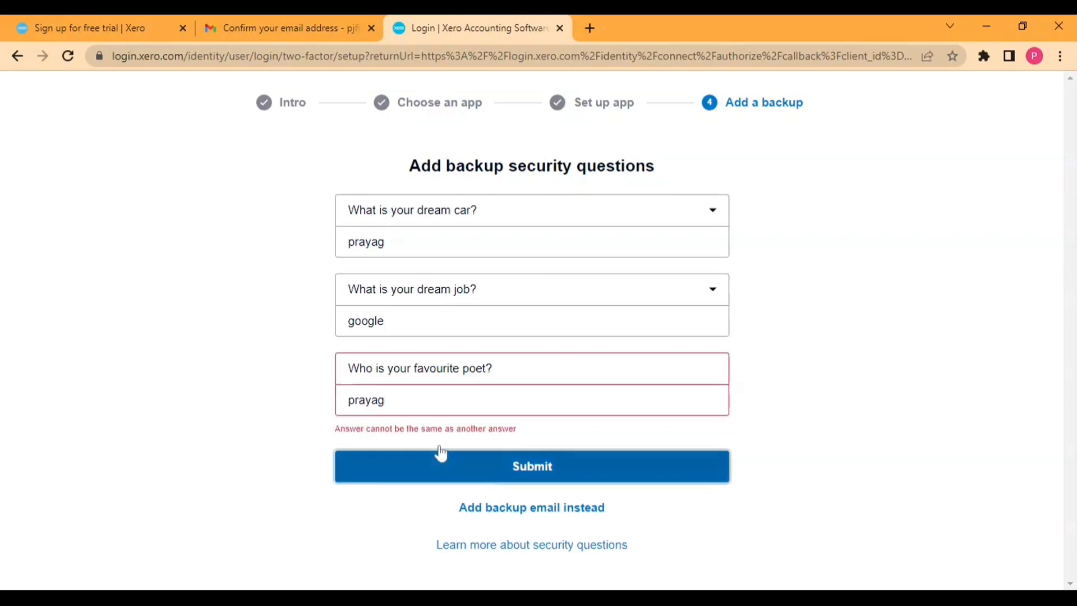
pyautogui.click(385, 400)
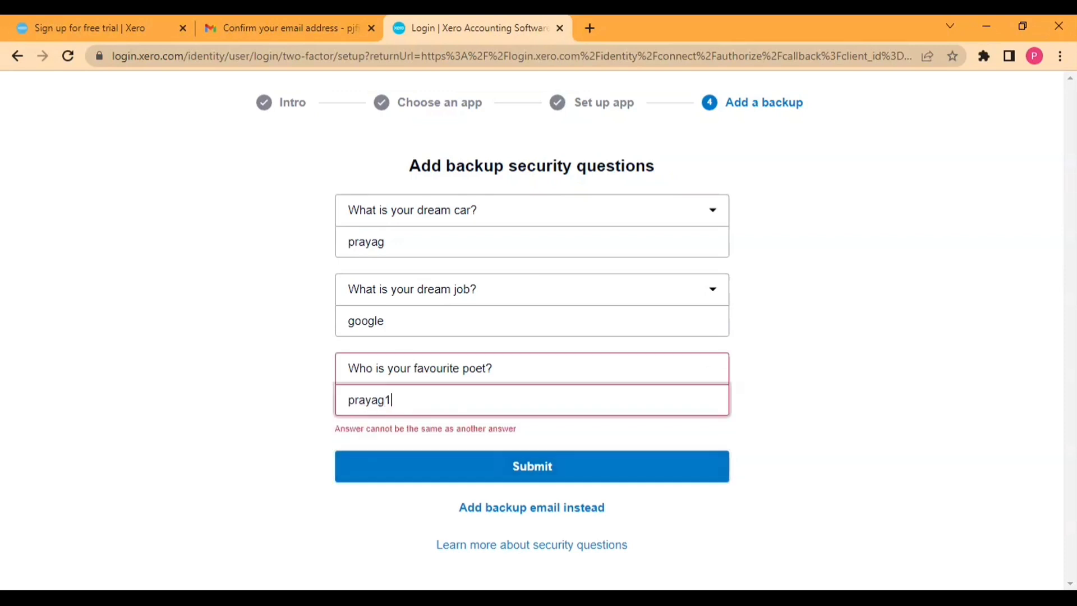
pyautogui.press('BackSpace')
pyautogui.moveTo(386, 242); pyautogui.dragTo(331, 250)
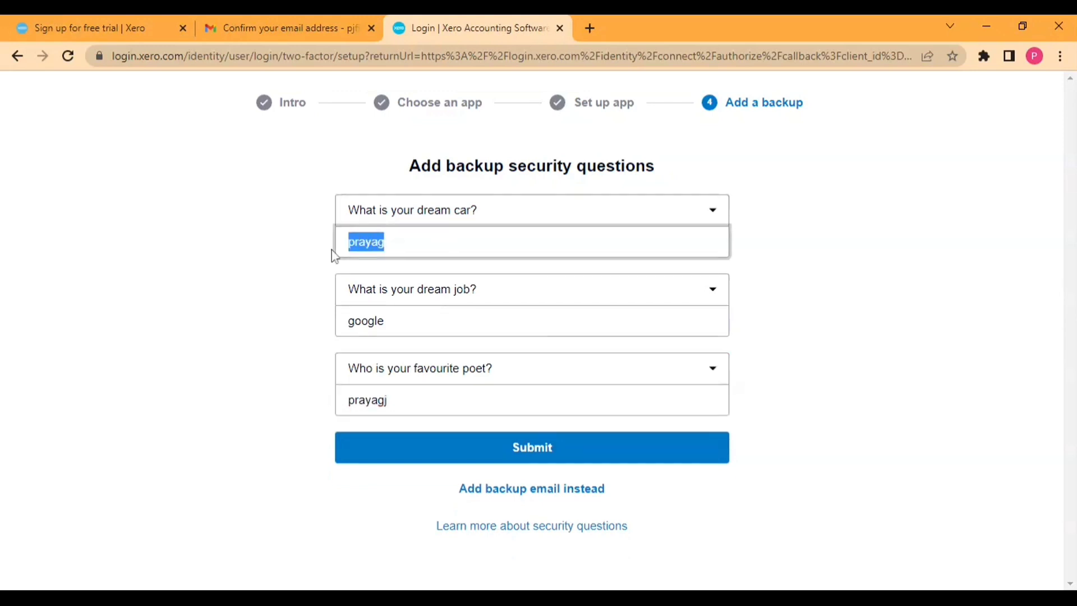
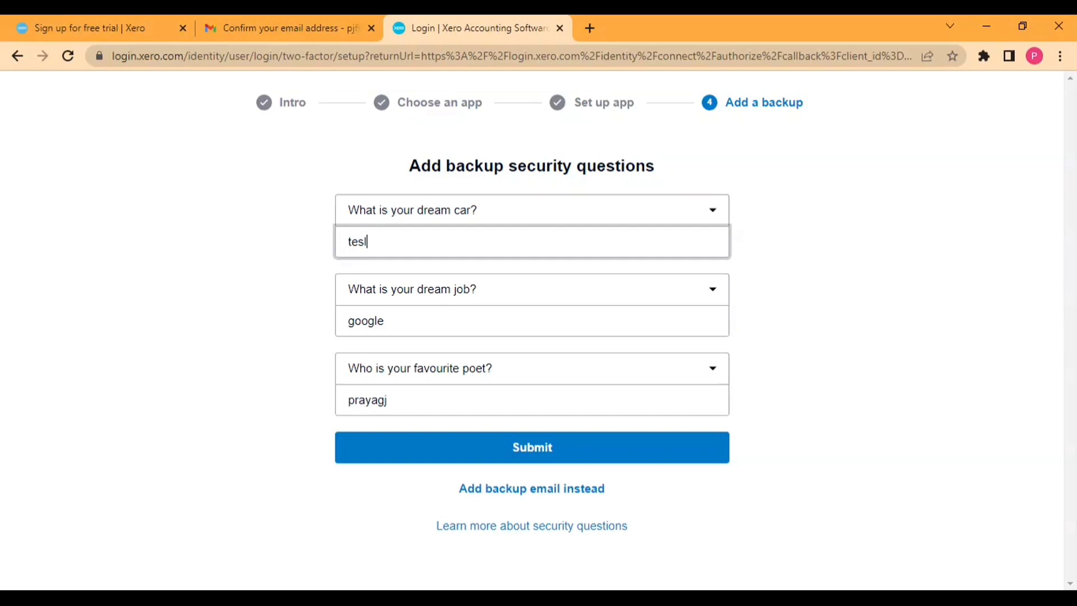
pyautogui.click(463, 447)
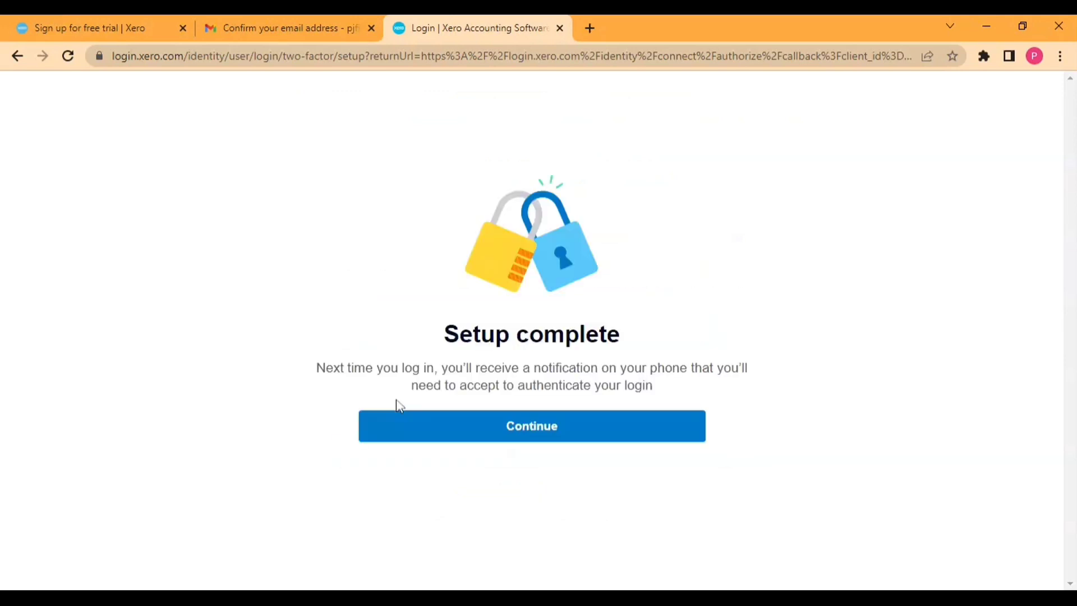
# Step: Continue from Setup complete to the trial dashboard and browse the Business and Accounting menus
pyautogui.click(484, 434)
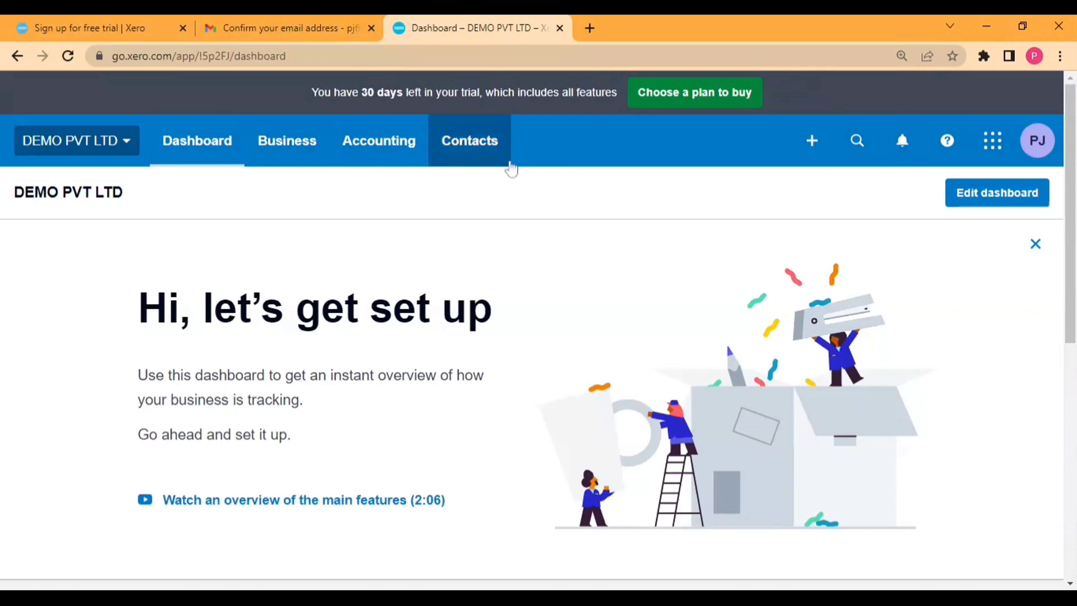
pyautogui.click(313, 142)
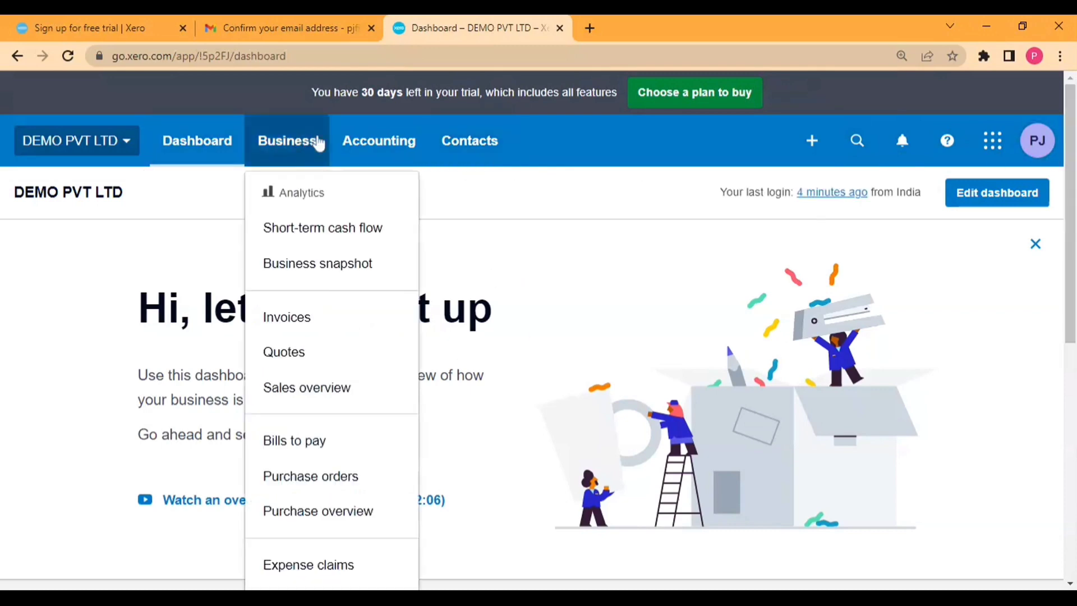
pyautogui.click(420, 142)
# Step: Look through the account profile options and the connected apps panel, then dismiss it
pyautogui.click(661, 280)
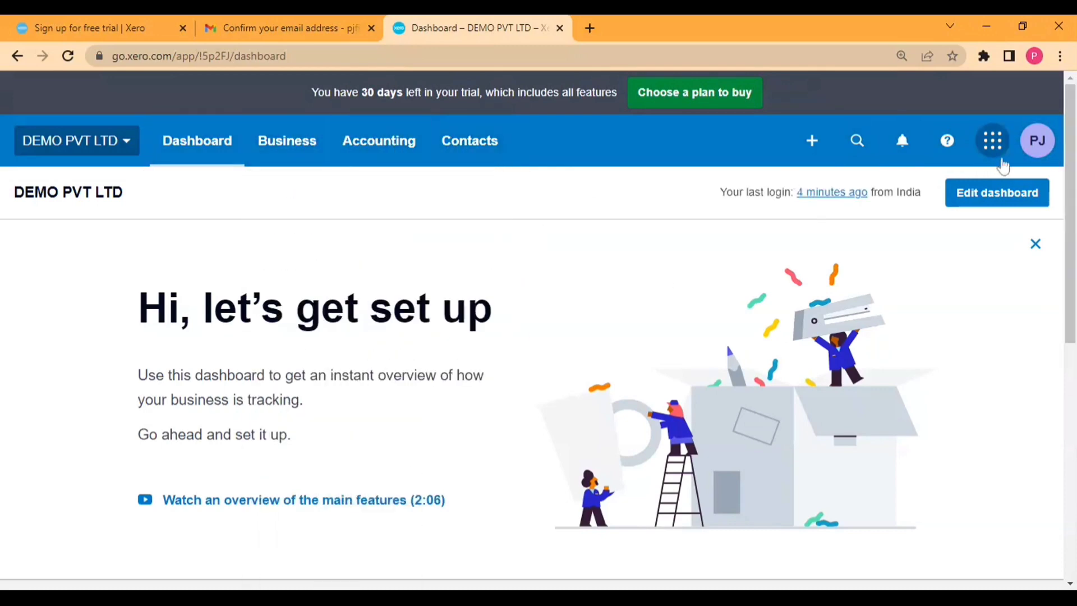
pyautogui.click(1035, 147)
pyautogui.click(1037, 150)
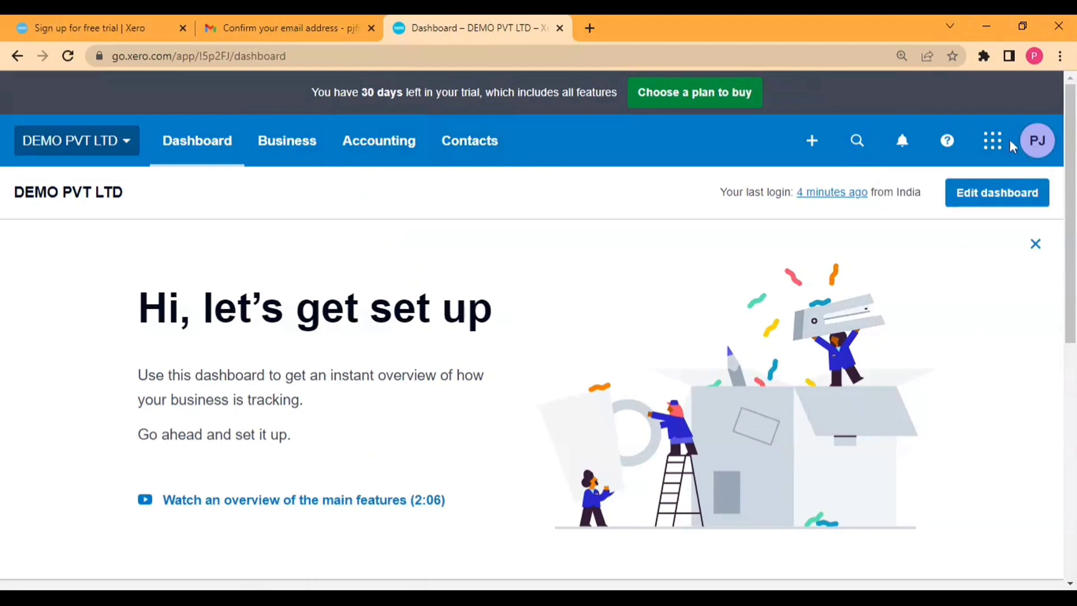
pyautogui.click(1000, 145)
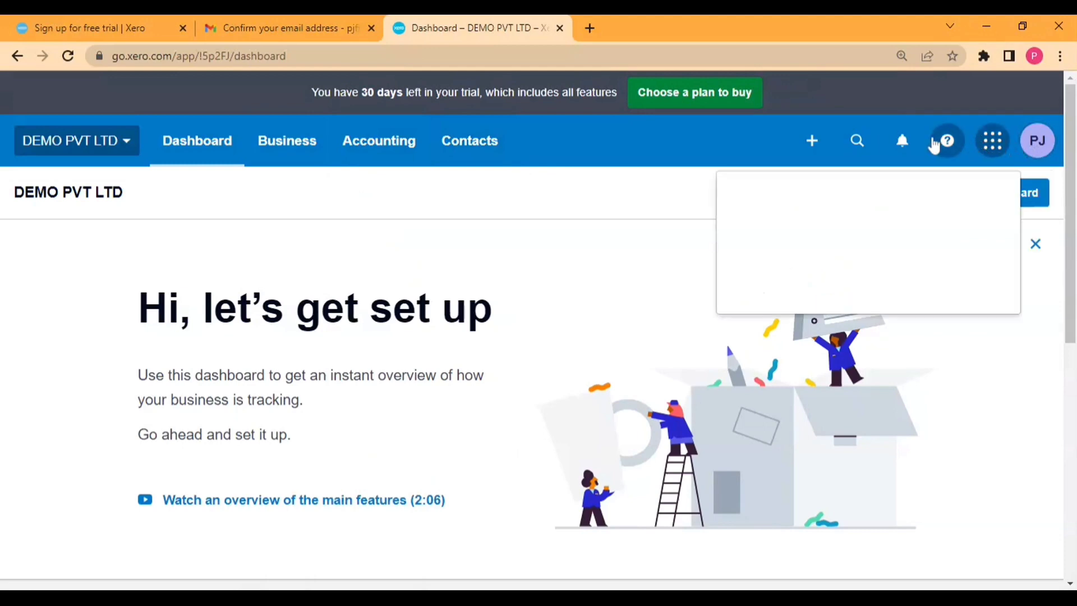
pyautogui.click(631, 199)
# Step: Choose My Xero from the DEMO PVT LTD organisation menu
pyautogui.click(84, 141)
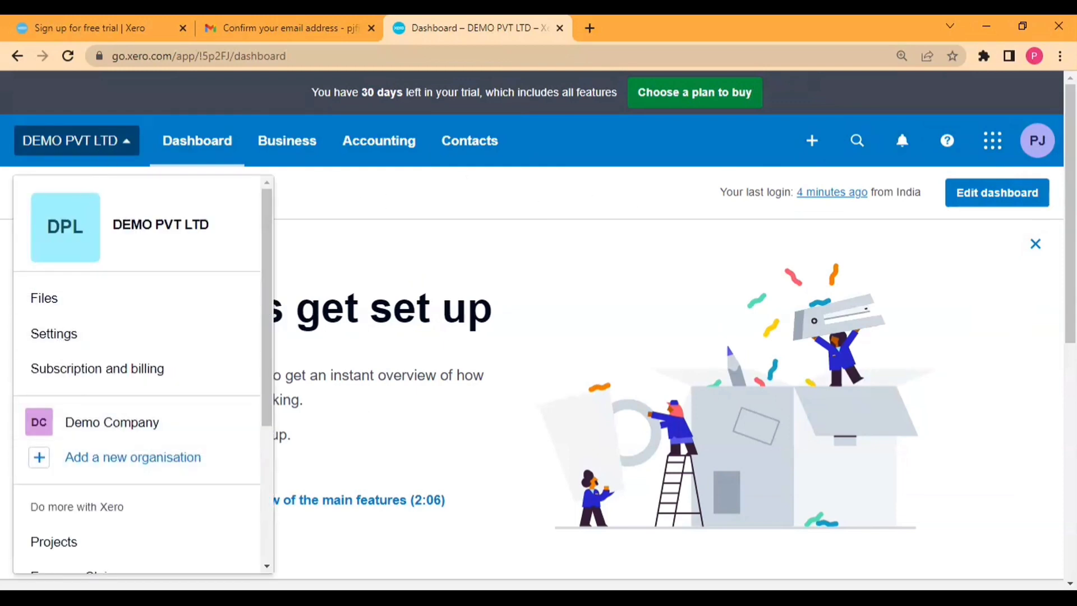
pyautogui.scroll(-4, 80, 394)
pyautogui.scroll(-3, 96, 426)
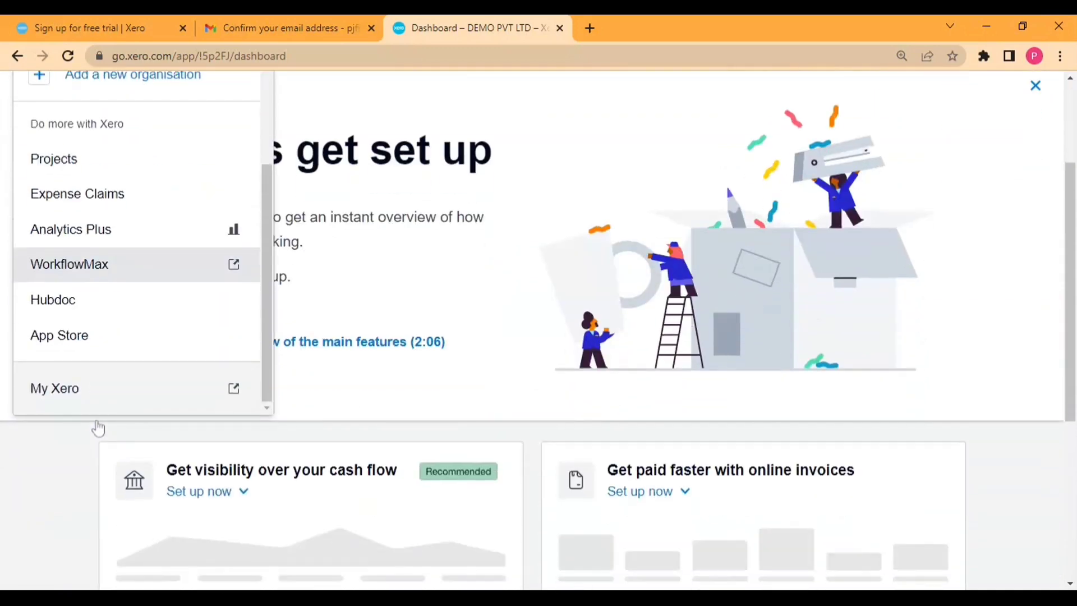
pyautogui.click(84, 393)
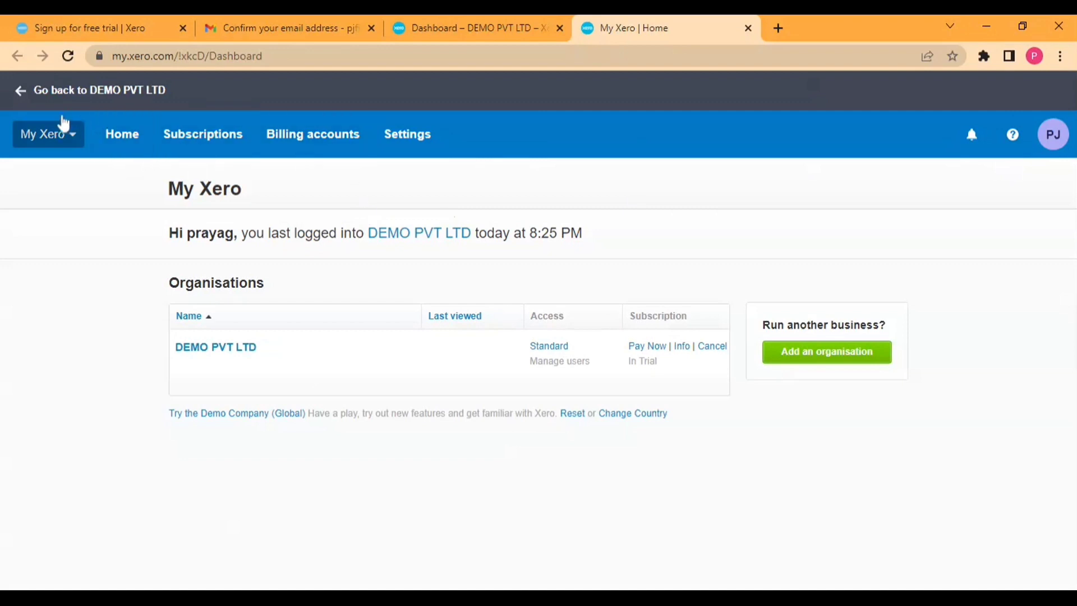
# Step: On My Xero, check the organisation list and profile options, then start a new browser tab
pyautogui.click(66, 134)
pyautogui.click(66, 135)
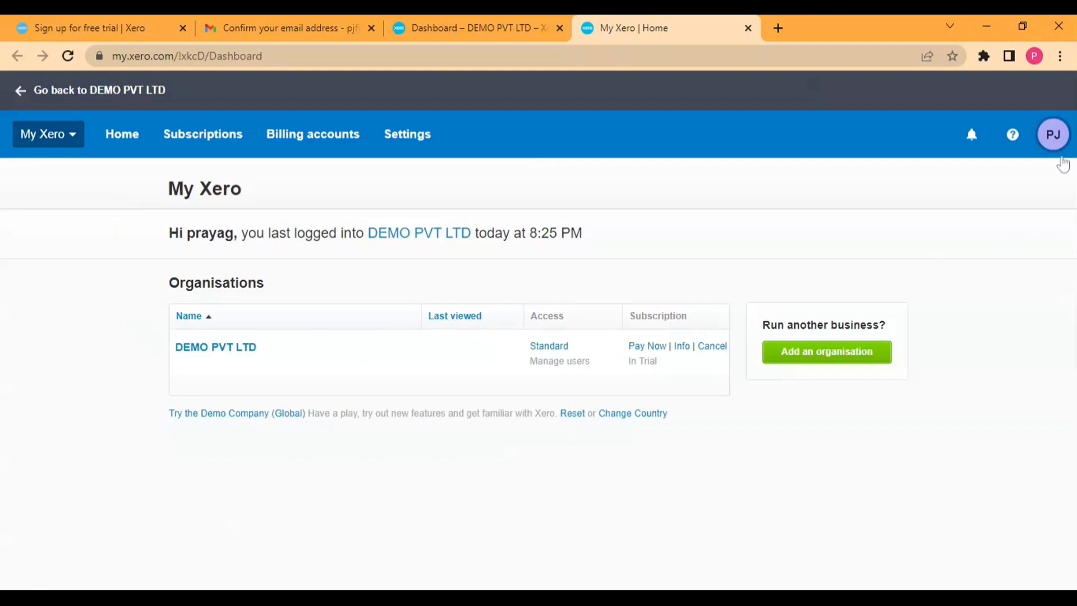
pyautogui.click(1053, 139)
pyautogui.click(847, 237)
pyautogui.click(782, 24)
# Step: Search Google for the Xero Central login and open 'How to log in to Xero - Xero Central'
pyautogui.write('x')
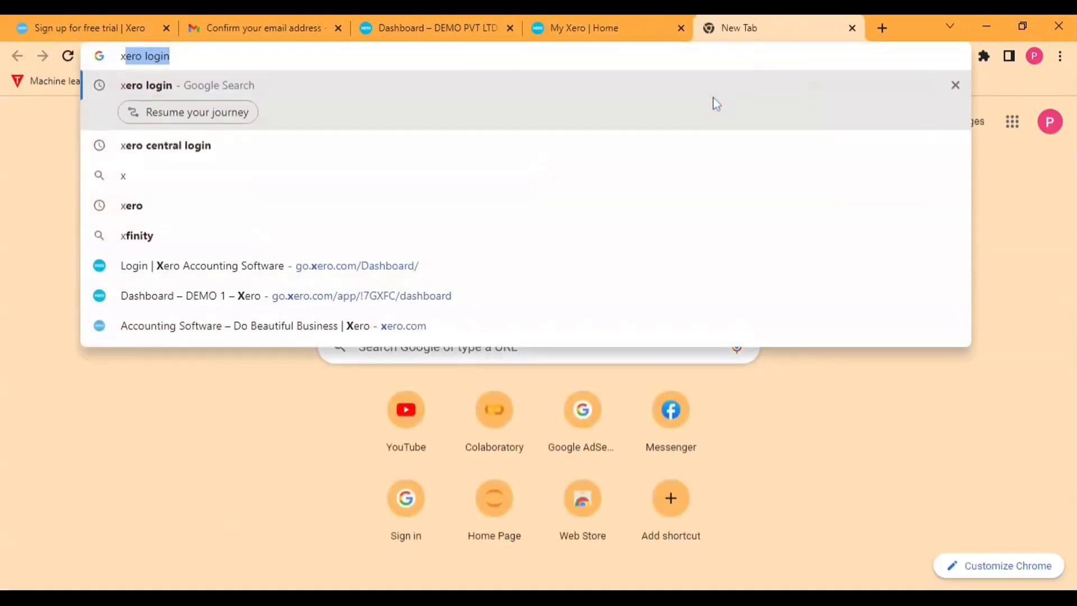
pyautogui.write('ero centr')
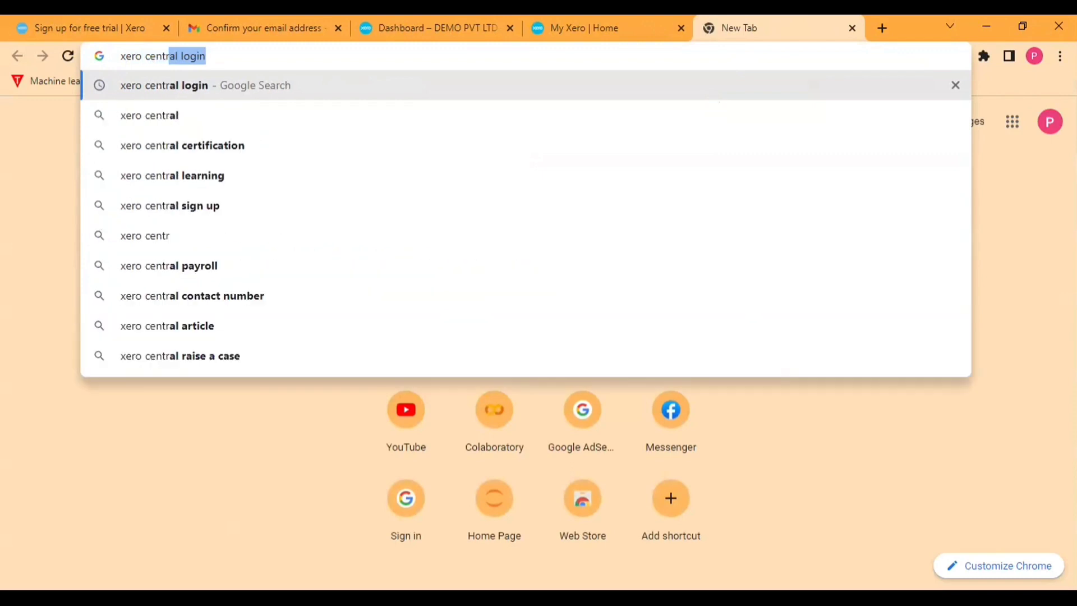
pyautogui.press('Return')
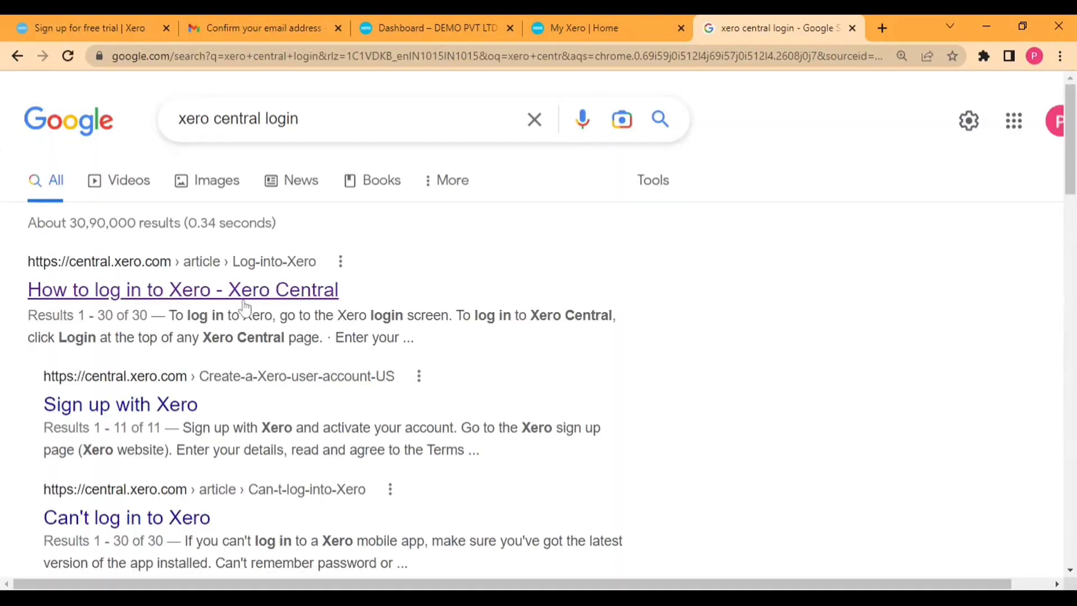
pyautogui.scroll(-1, 245, 307)
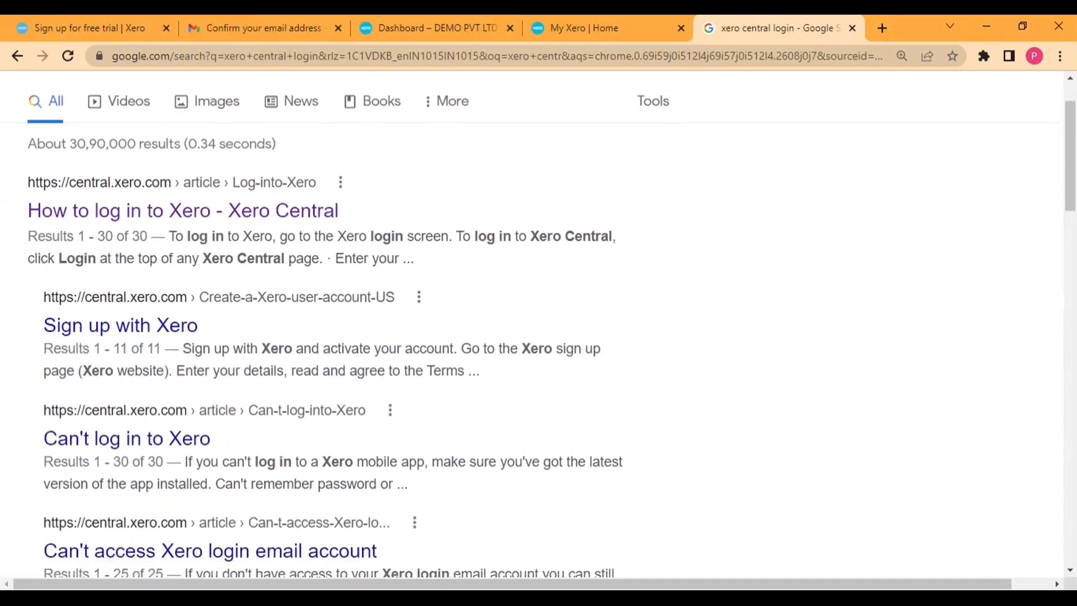
pyautogui.click(236, 225)
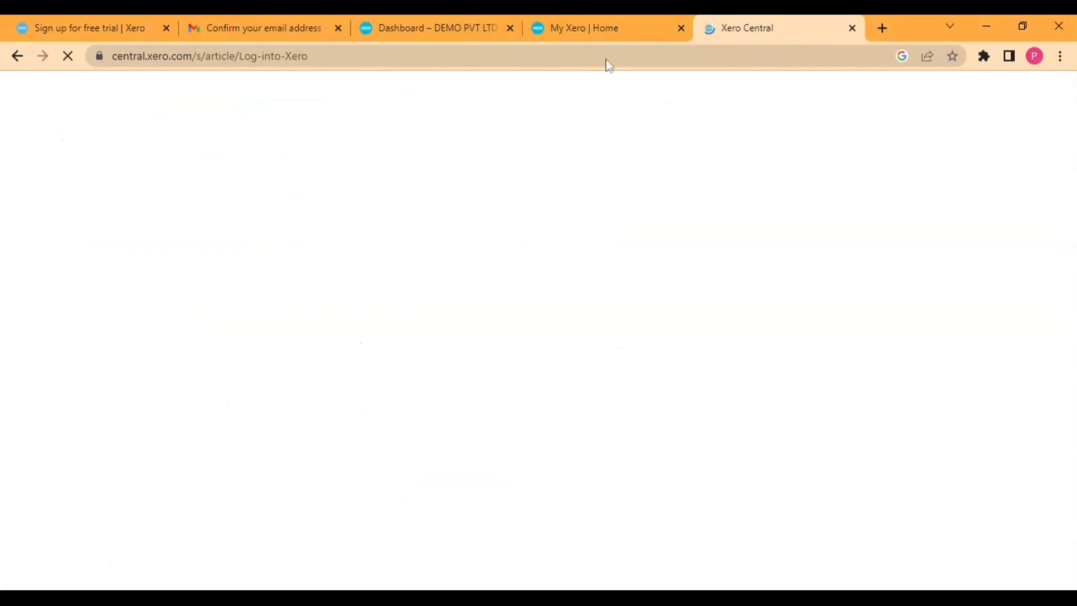
# Step: Glance at the My Xero tab twice and return to the login article
pyautogui.click(604, 26)
pyautogui.click(751, 28)
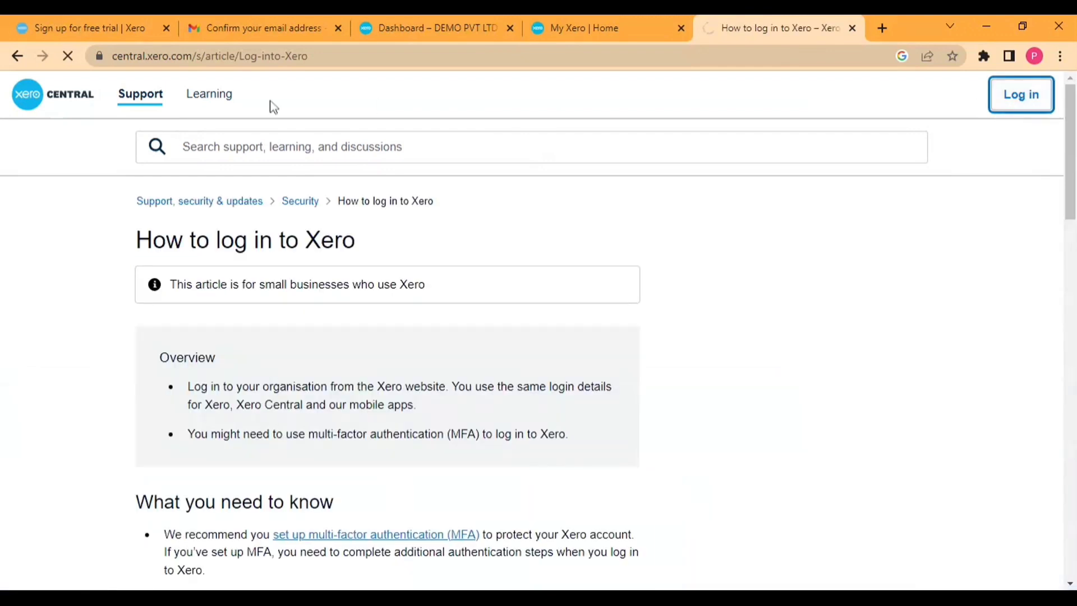
pyautogui.click(543, 25)
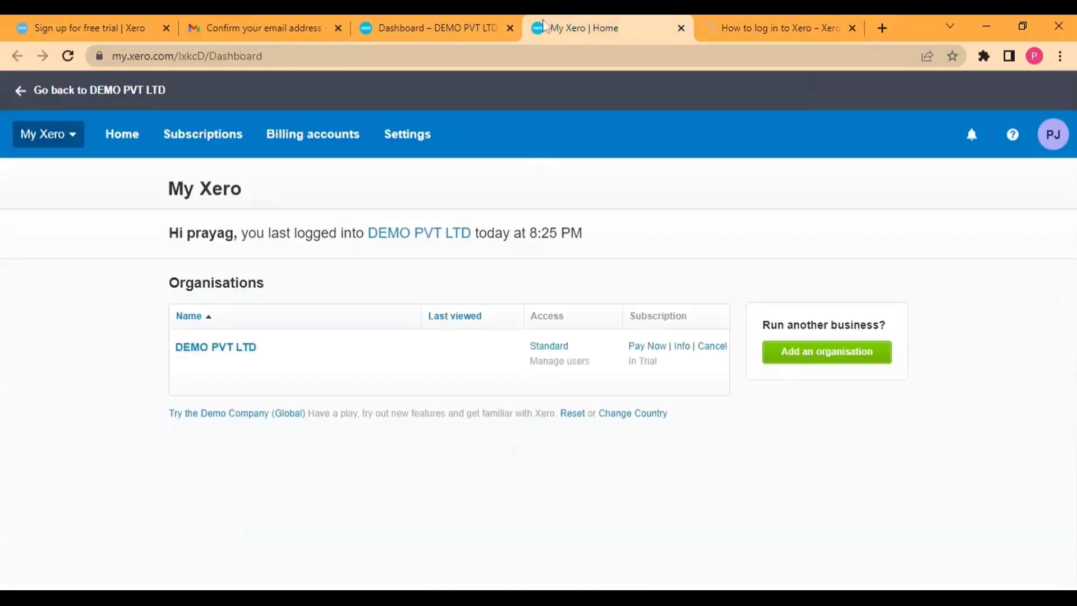
pyautogui.click(723, 24)
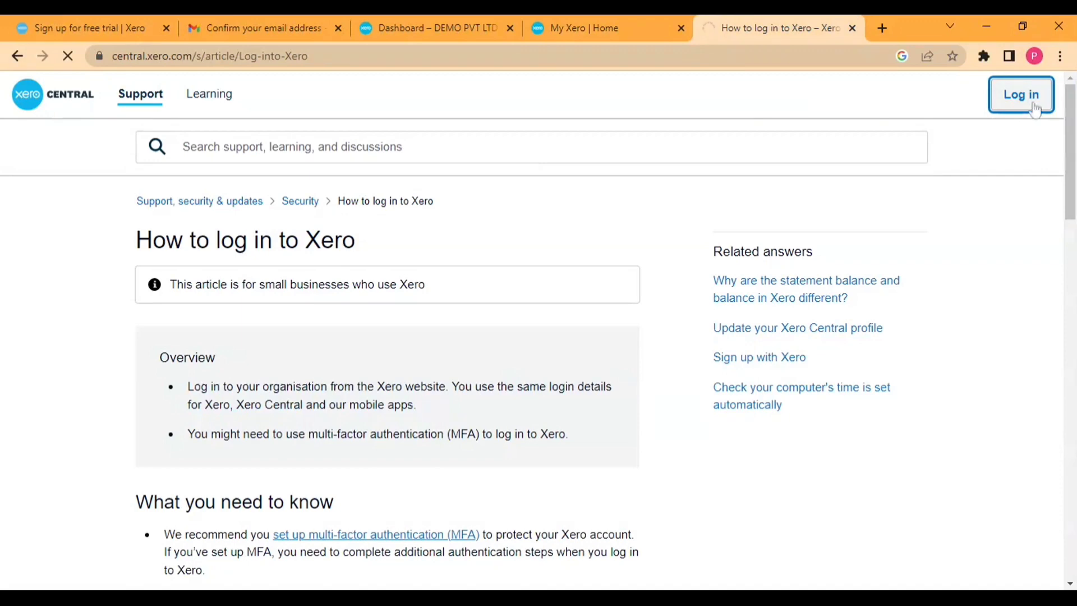
# Step: Reach the Problem Logging In error page and clear its web address
pyautogui.scroll(-3, 550, 175)
pyautogui.scroll(-8, 551, 176)
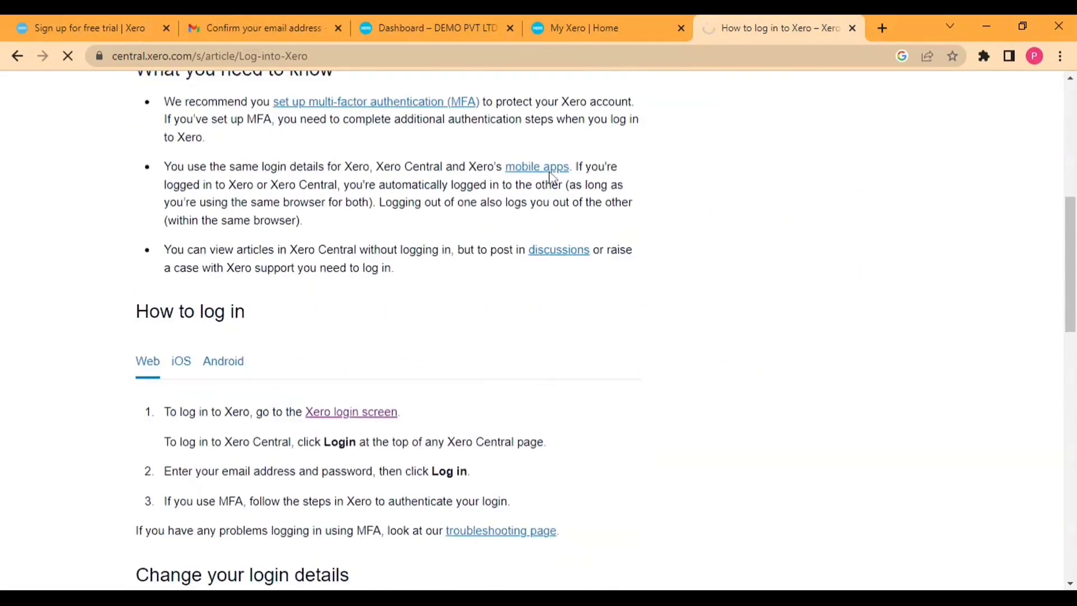
pyautogui.scroll(11, 792, 230)
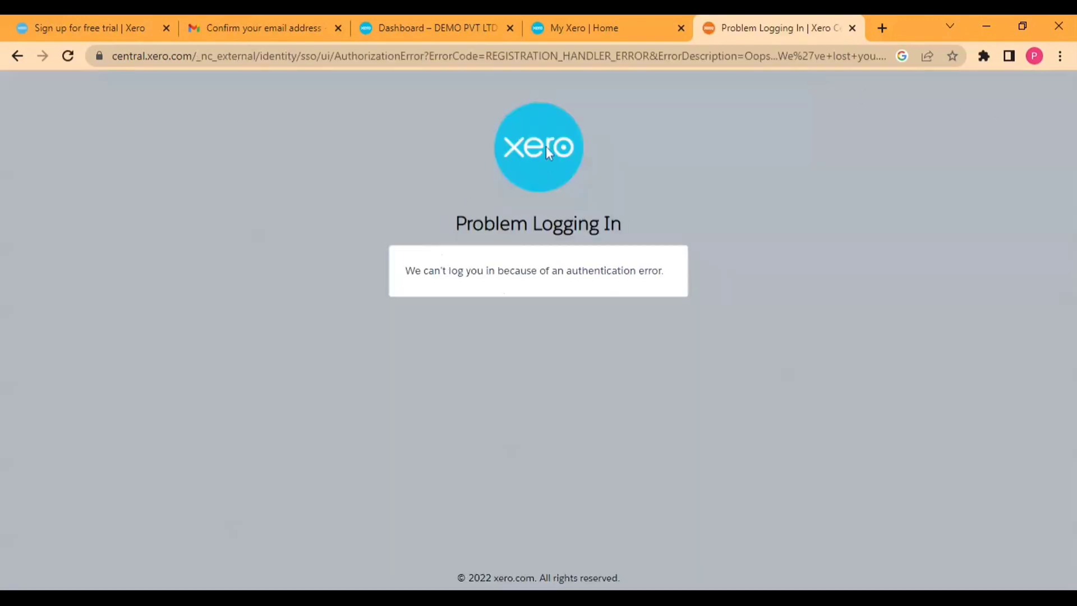
pyautogui.click(587, 56)
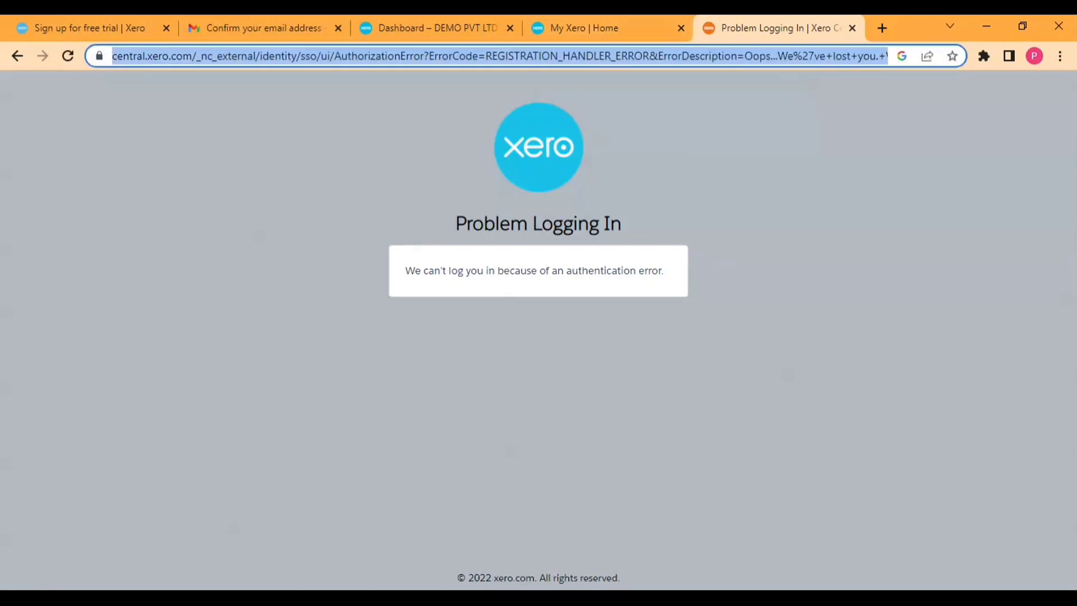
pyautogui.press('BackSpace')
# Step: Search Google for 'central xero' and open the 'Xero Central: Support' home page
pyautogui.write('centra')
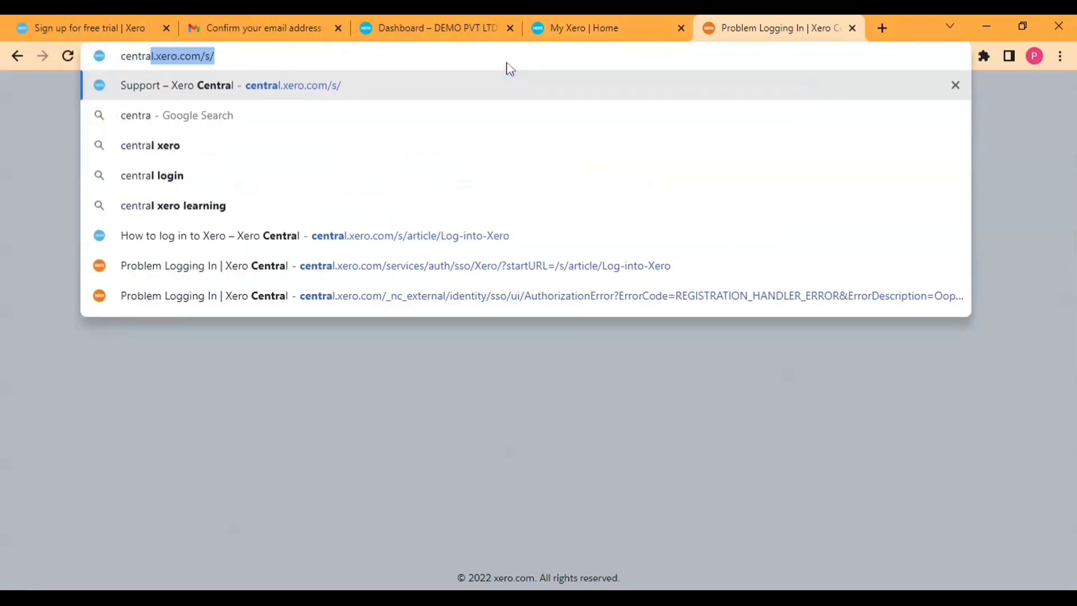
pyautogui.write('l xero')
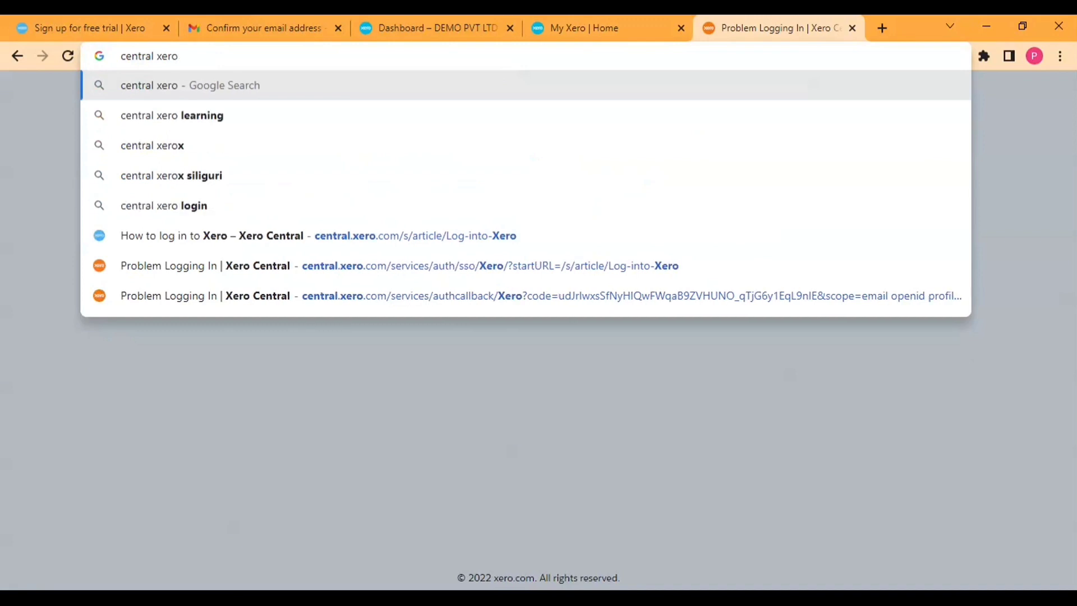
pyautogui.press('Return')
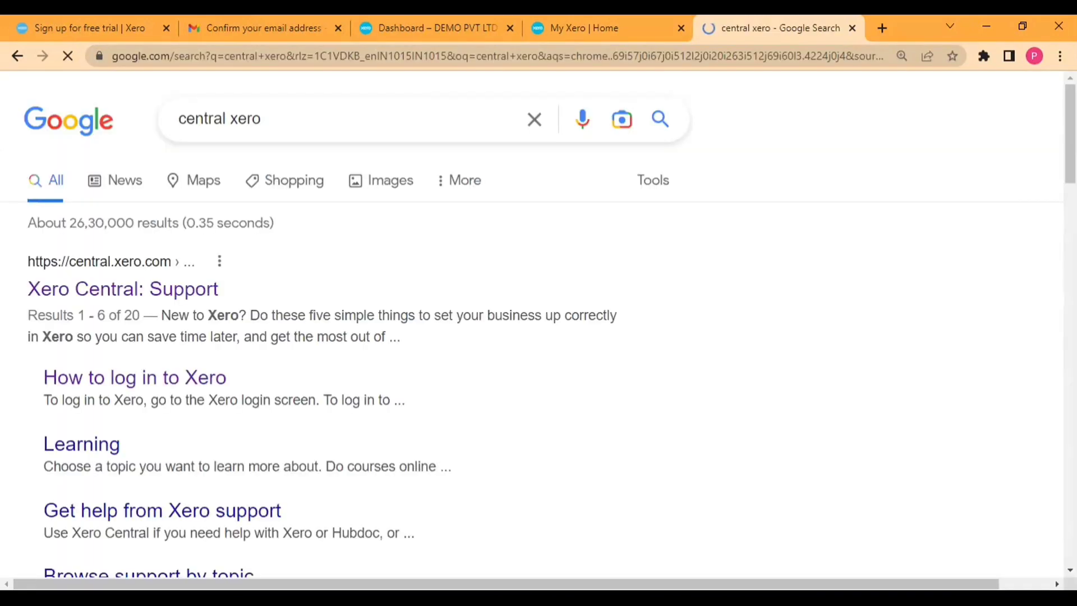
pyautogui.click(140, 290)
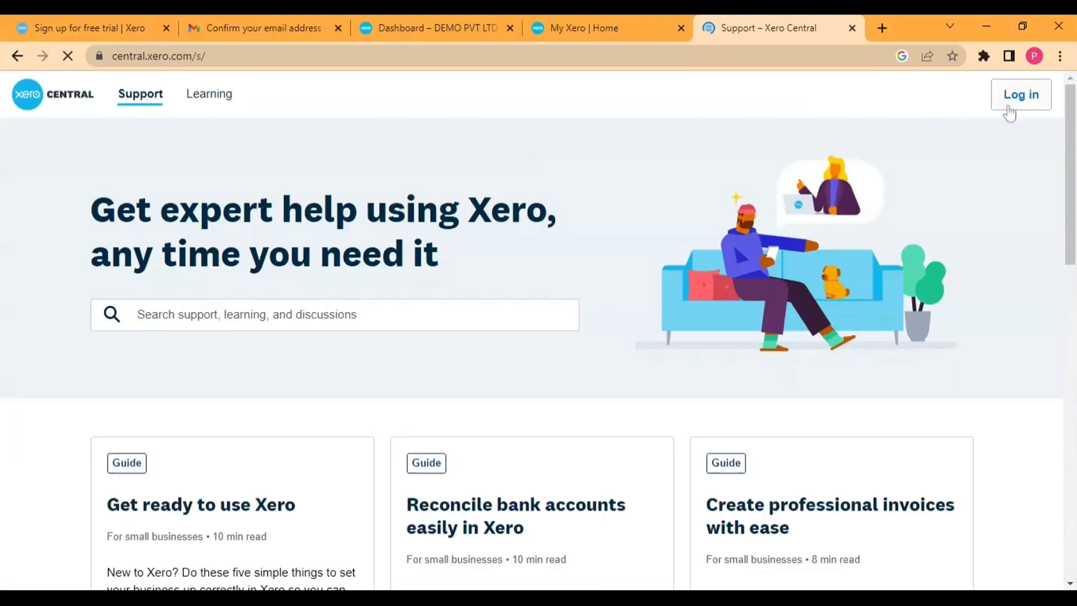
# Step: Log in to Xero Central, check the account options, and go to the Learning page
pyautogui.click(1010, 110)
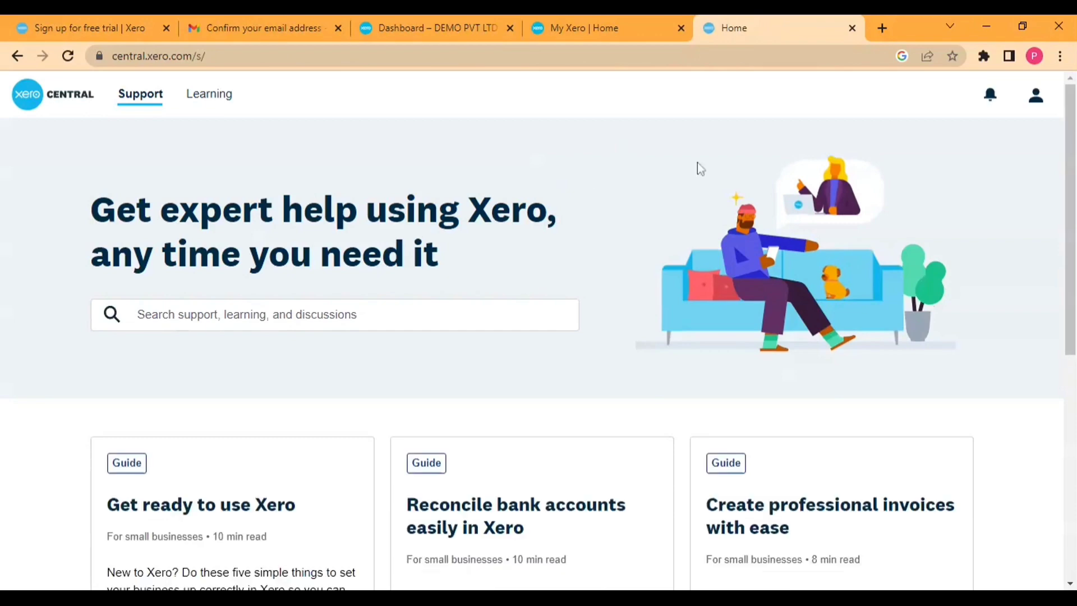
pyautogui.click(1035, 96)
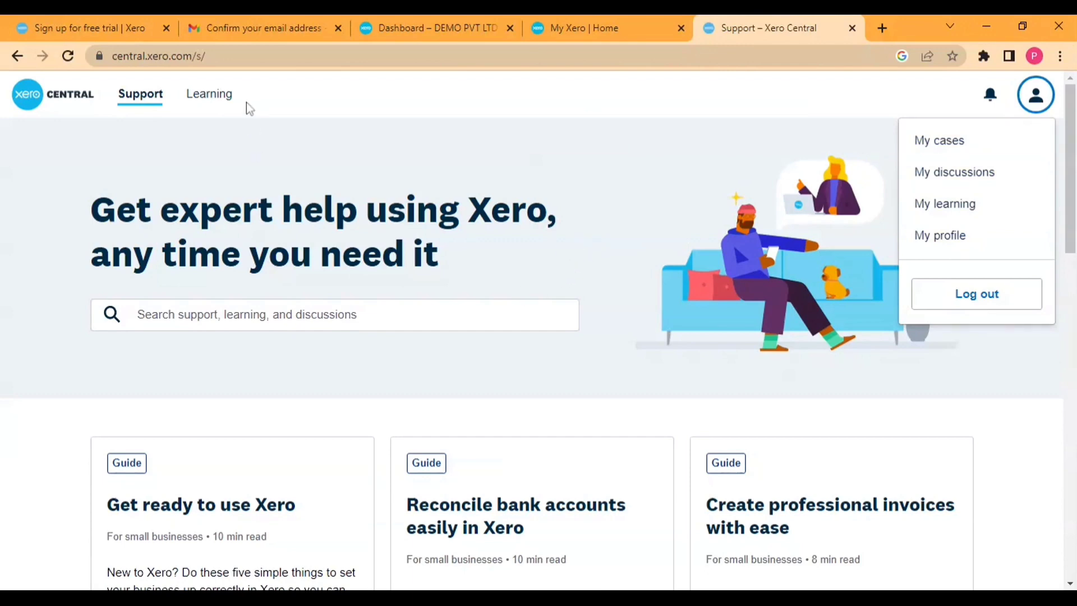
pyautogui.click(216, 104)
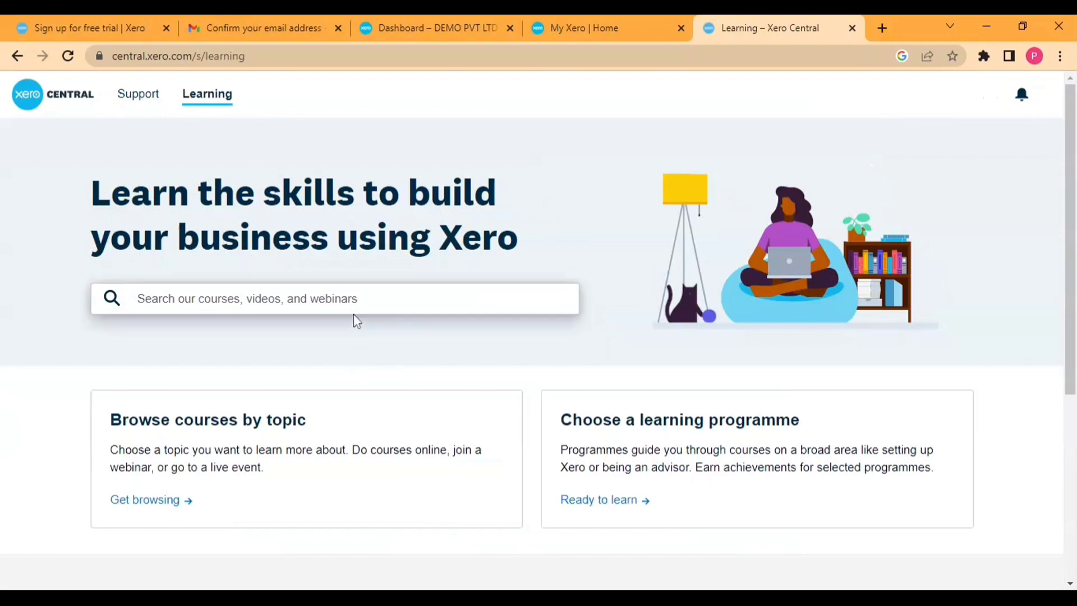
# Step: Scroll the Learning page down to the Recommended courses list
pyautogui.scroll(-10, 354, 313)
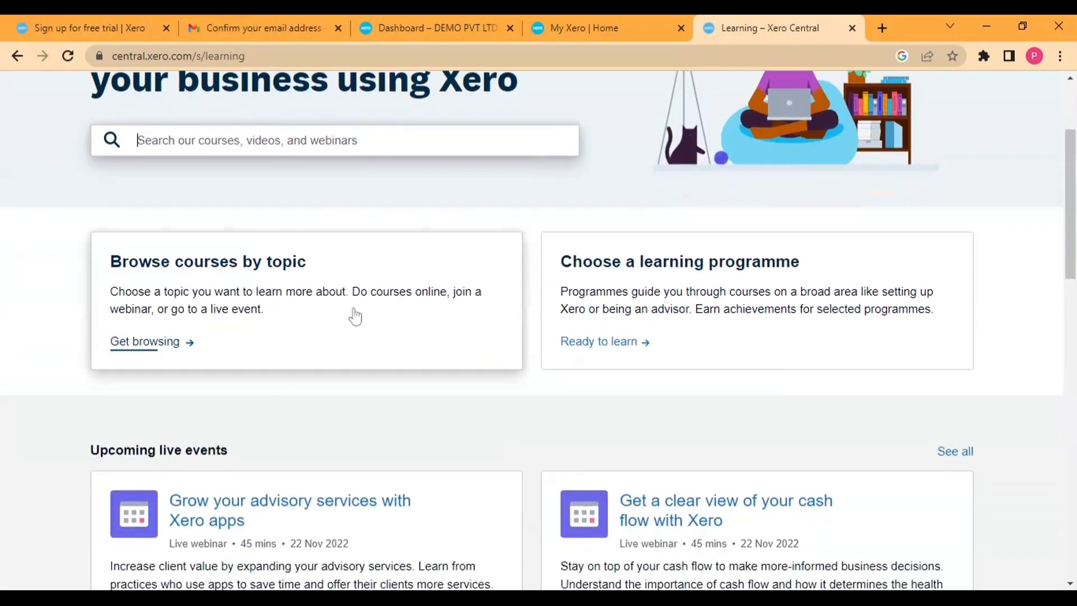
pyautogui.scroll(-1, 457, 384)
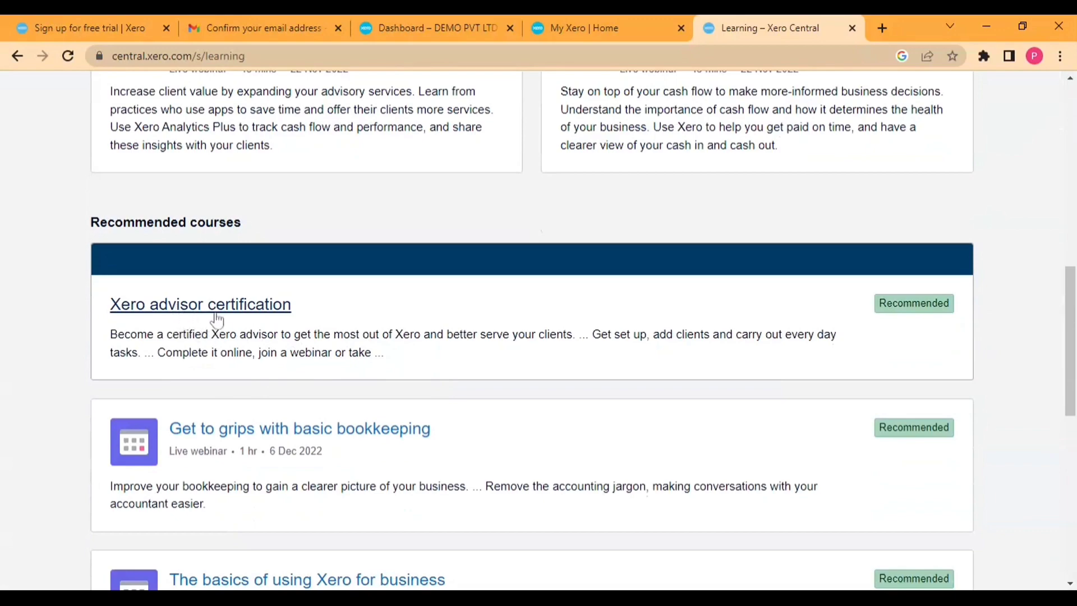
pyautogui.scroll(11, 243, 317)
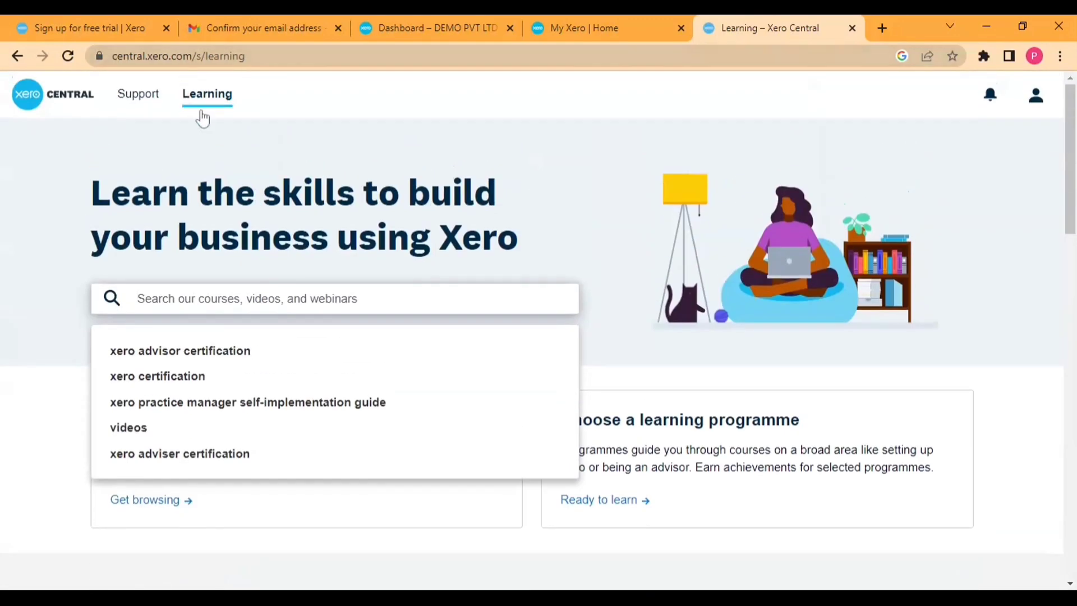
pyautogui.scroll(-11, 202, 113)
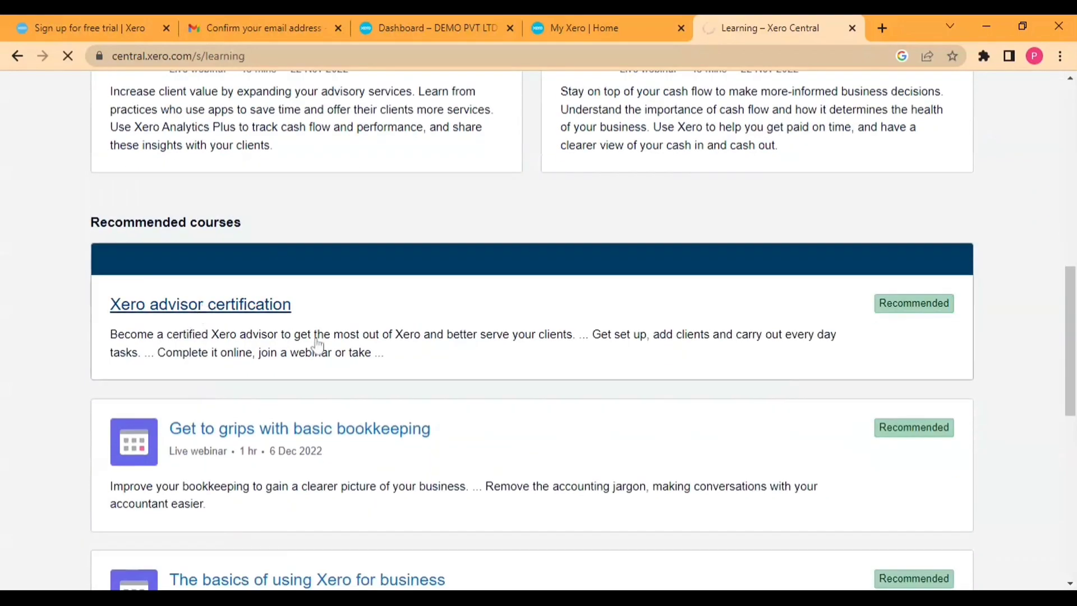
pyautogui.scroll(-4, 315, 344)
pyautogui.scroll(-4, 318, 346)
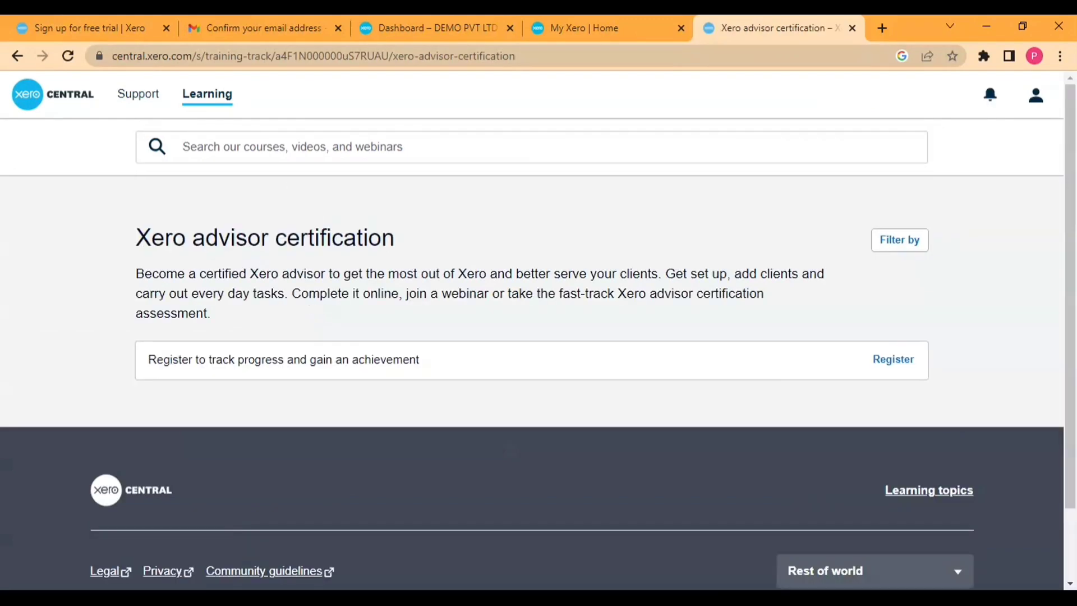
pyautogui.click(884, 372)
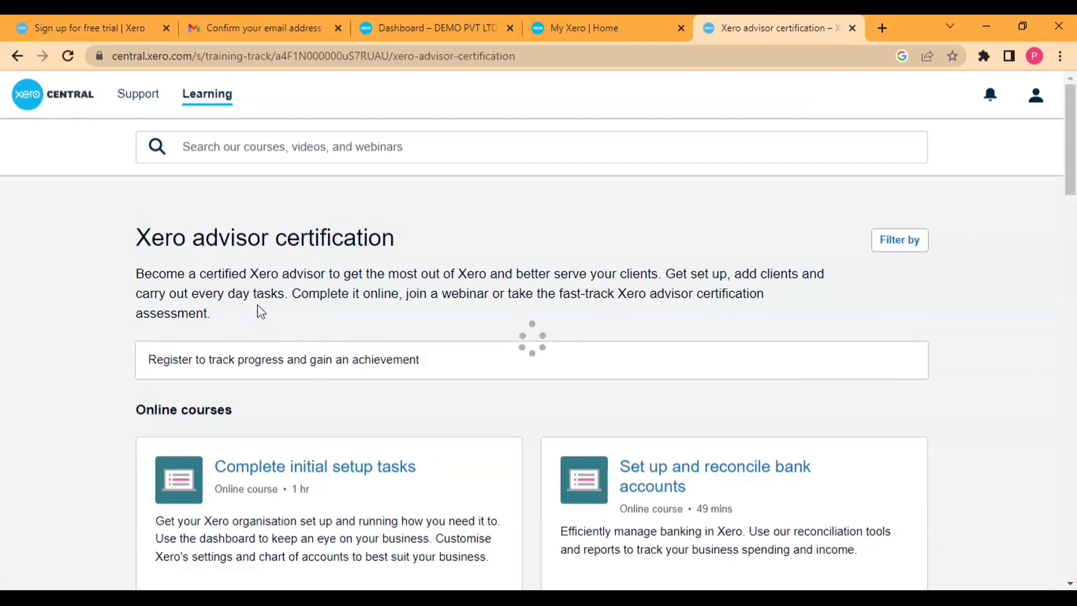
pyautogui.scroll(-13, 261, 313)
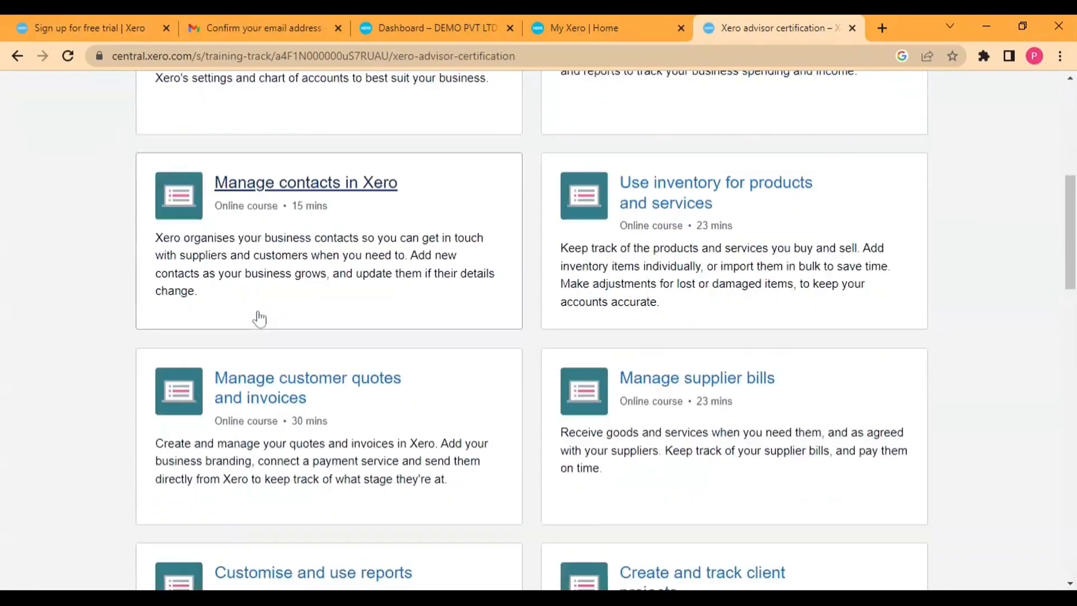
pyautogui.scroll(-8, 259, 318)
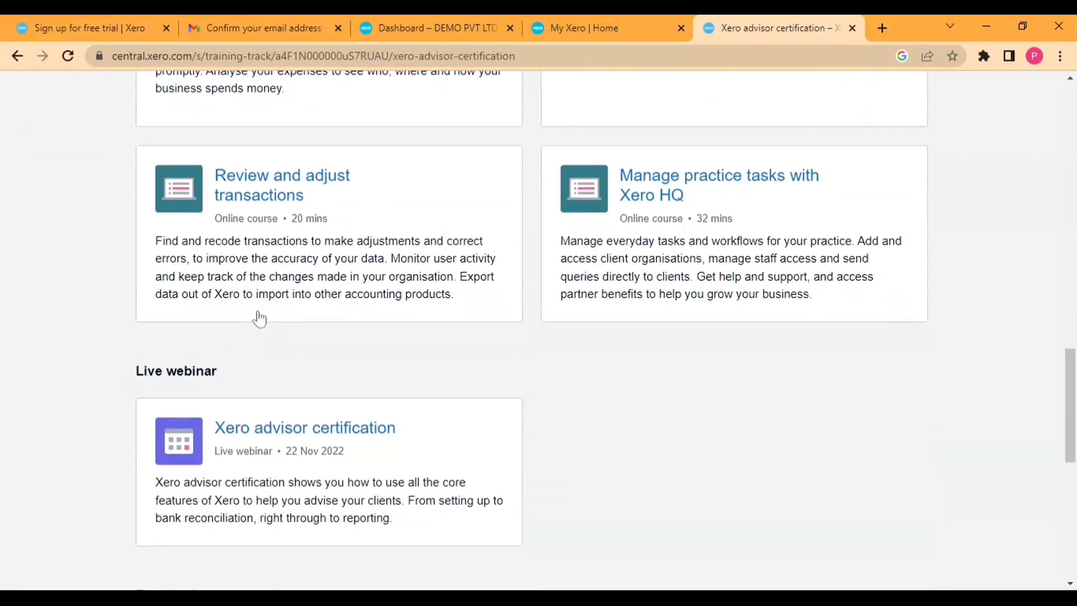
pyautogui.scroll(2, 258, 317)
pyautogui.scroll(13, 259, 317)
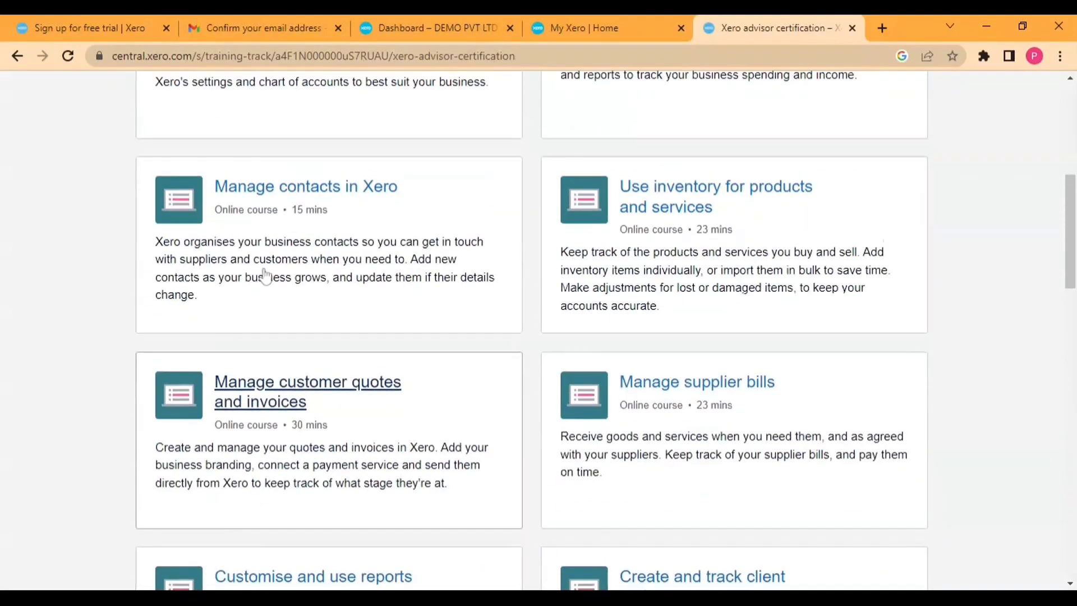
pyautogui.scroll(4, 271, 263)
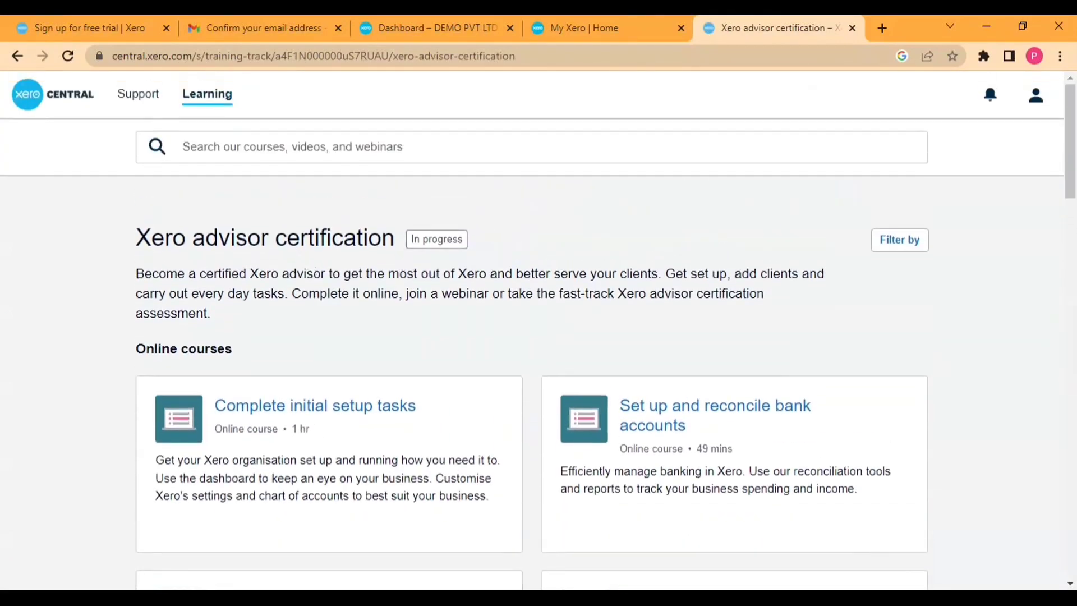
pyautogui.moveTo(411, 239); pyautogui.dragTo(472, 242)
pyautogui.click(449, 268)
pyautogui.scroll(-4, 267, 310)
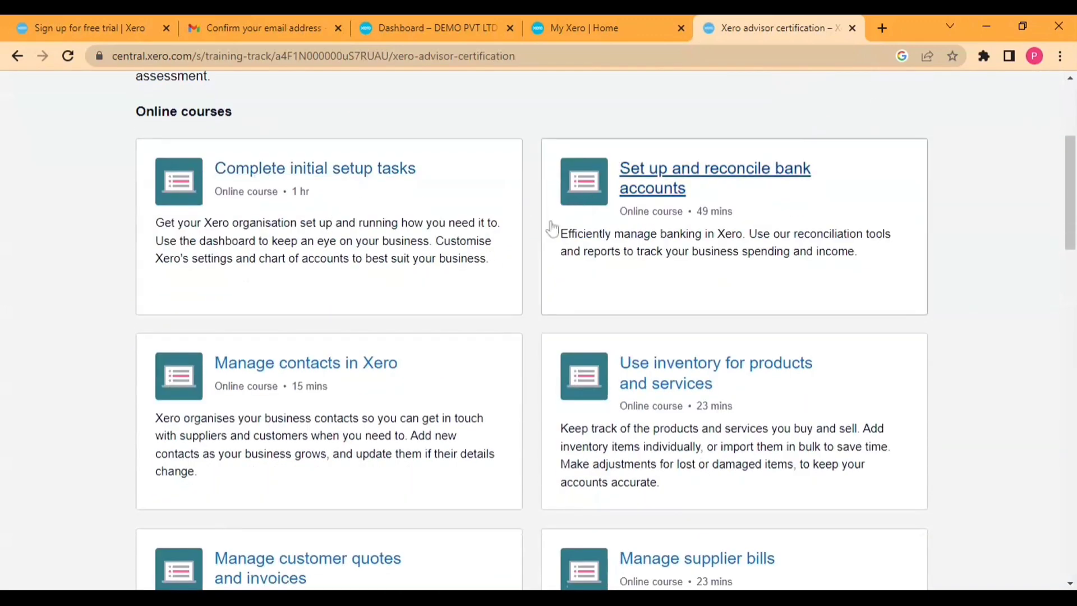
pyautogui.scroll(-7, 505, 385)
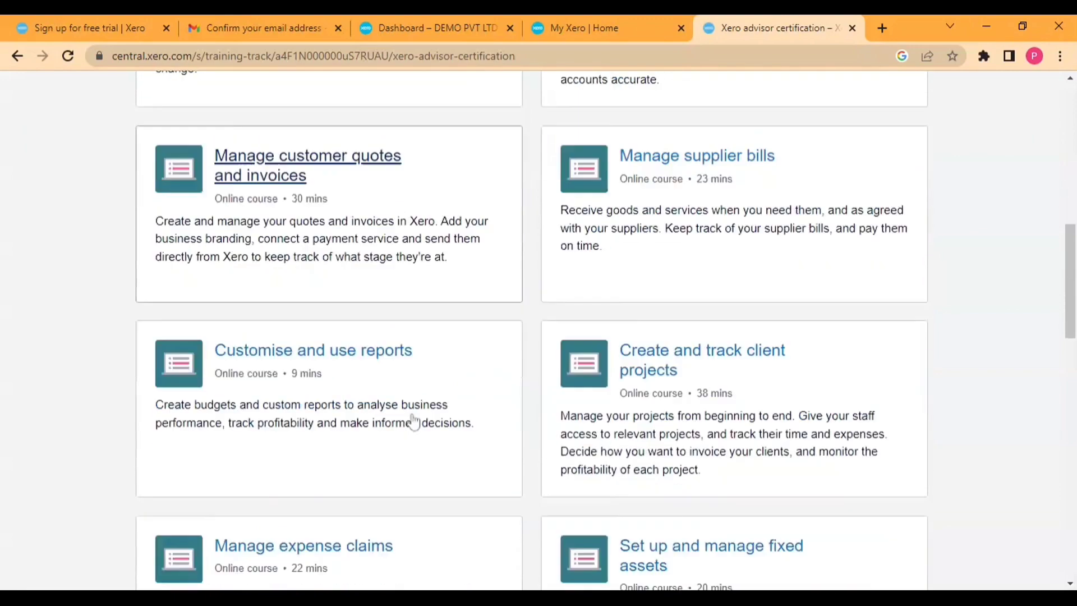
pyautogui.scroll(-4, 414, 421)
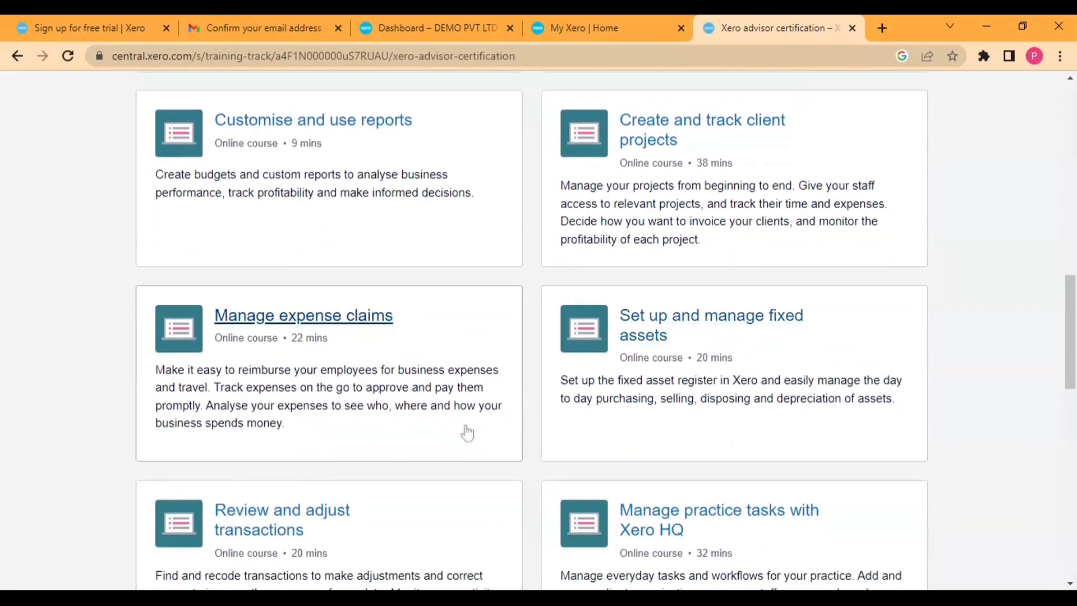
pyautogui.scroll(-4, 426, 415)
pyautogui.scroll(11, 617, 354)
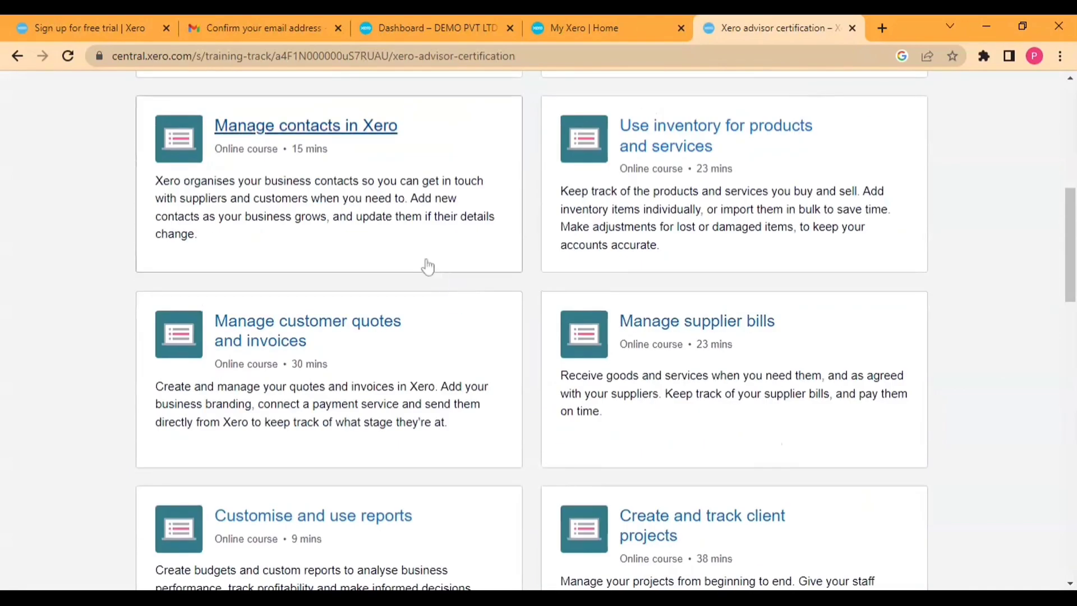
pyautogui.scroll(6, 427, 266)
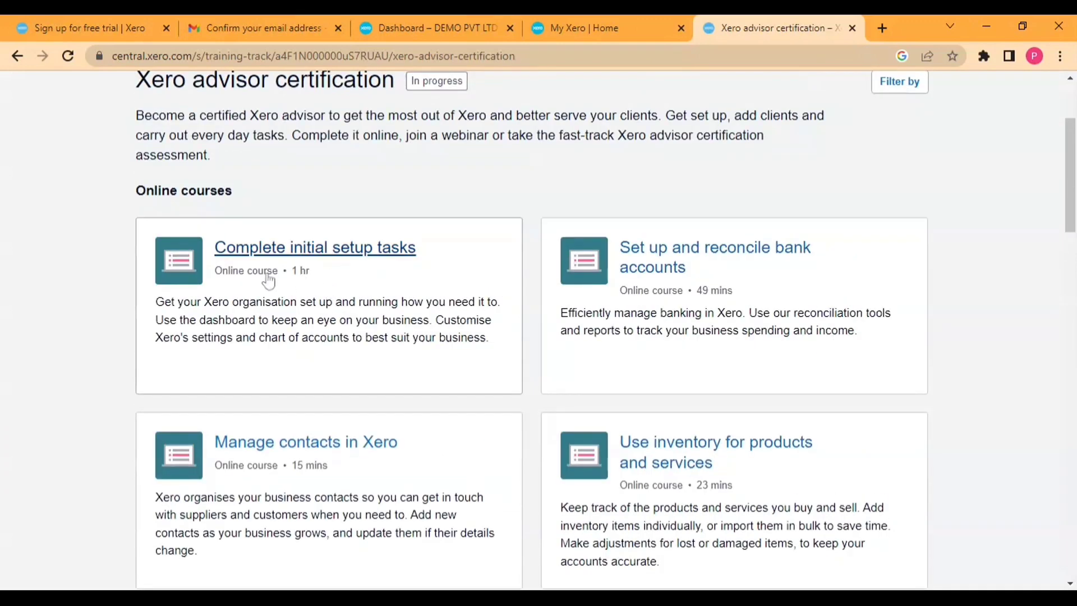
# Step: Open the 'Complete initial setup tasks' course and its 'Use the dashboard' lesson
pyautogui.click(316, 250)
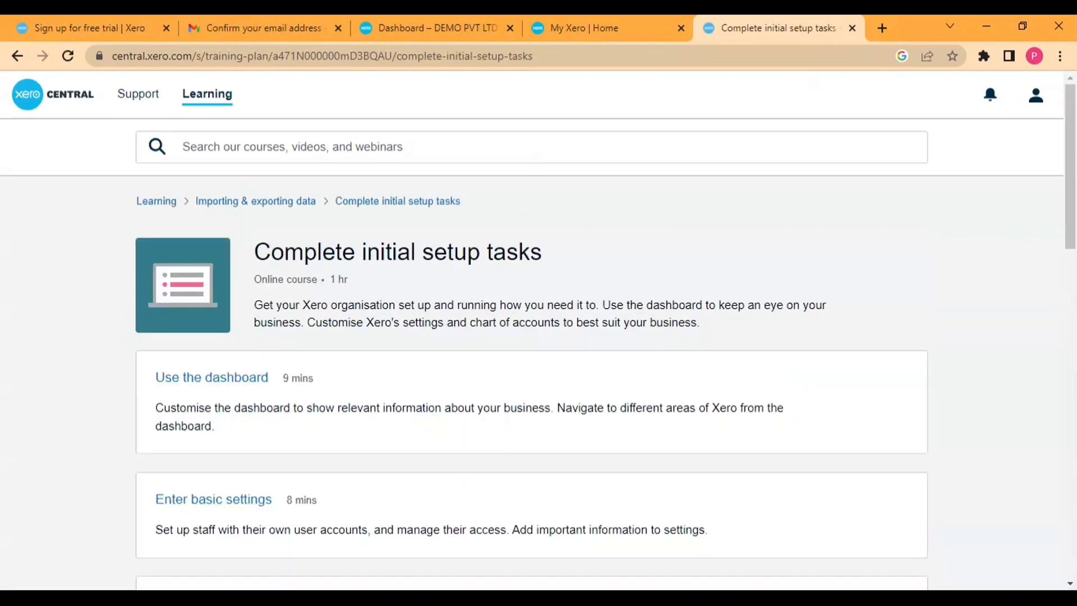
pyautogui.scroll(-2, 291, 291)
pyautogui.scroll(-3, 233, 473)
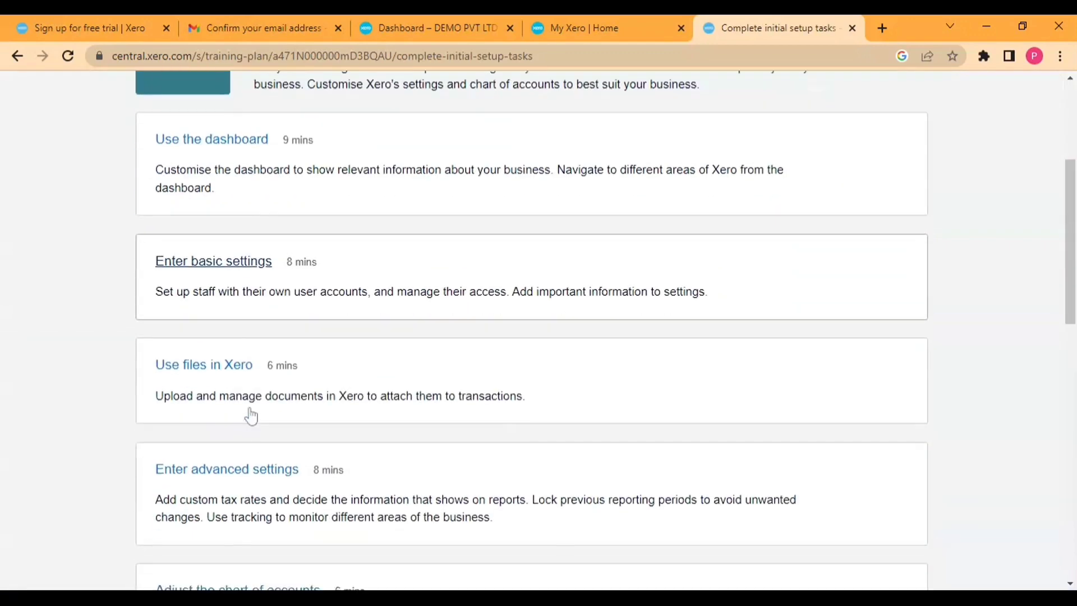
pyautogui.scroll(-1, 250, 392)
pyautogui.scroll(2, 233, 291)
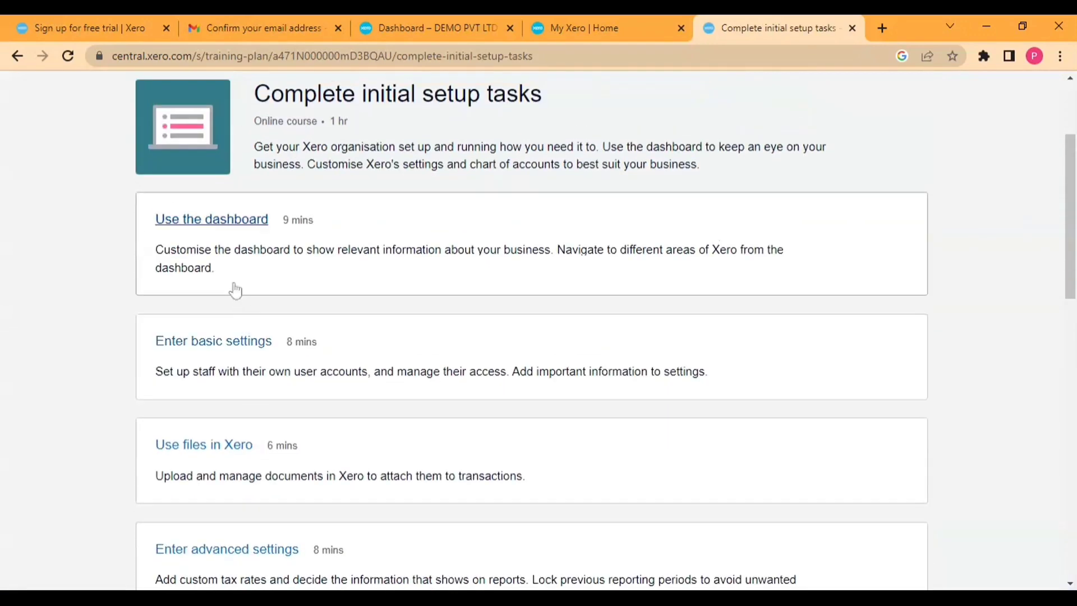
pyautogui.click(225, 238)
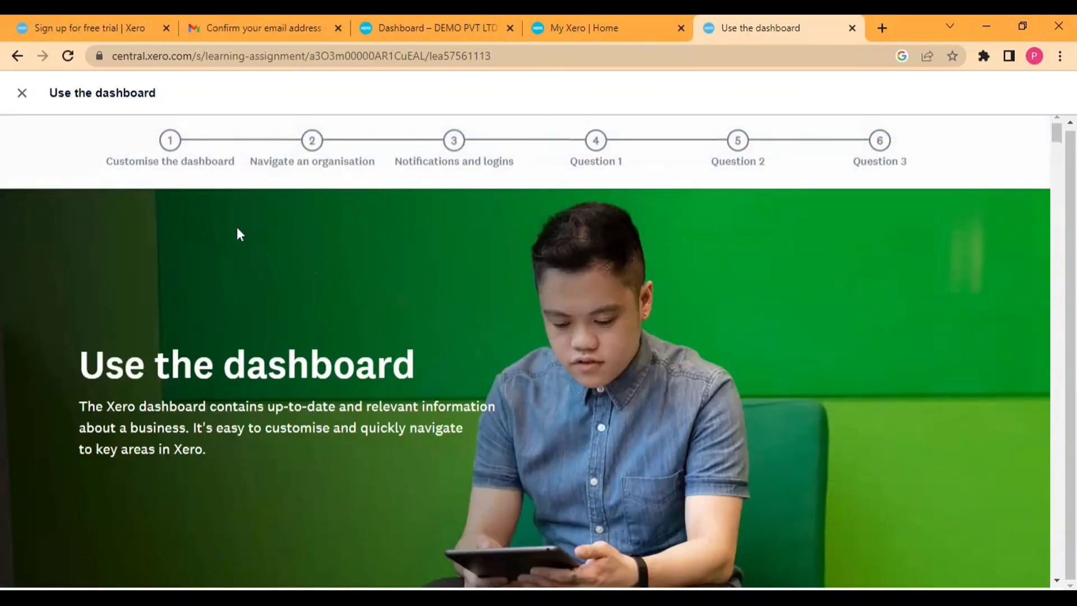
# Step: Answer Question 1 with 'Go to the chart of accounts' after a first wrong attempt
pyautogui.scroll(-15, 237, 227)
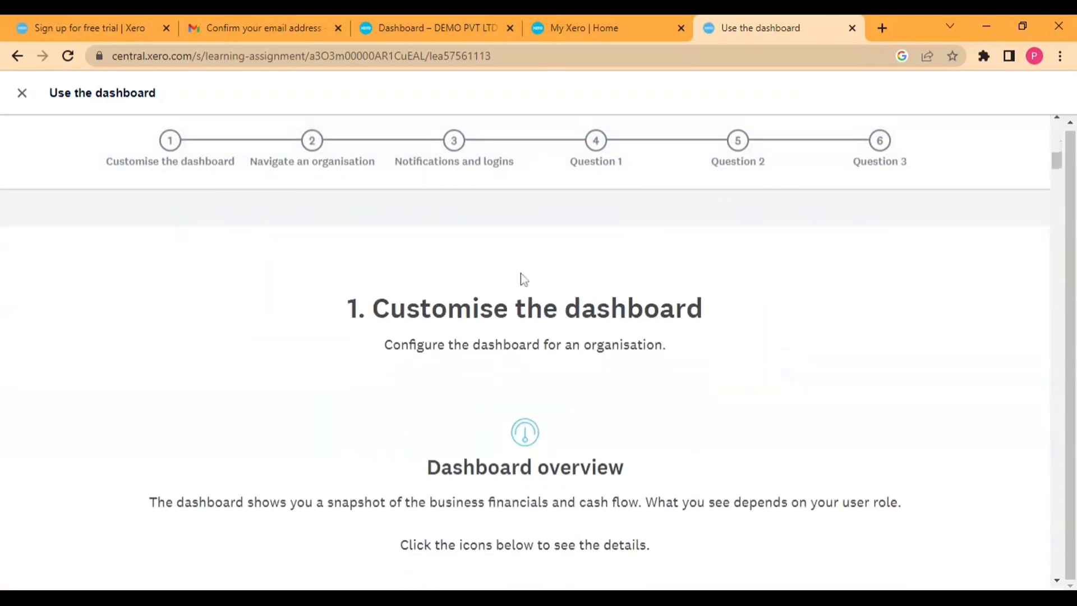
pyautogui.click(596, 147)
pyautogui.scroll(-4, 606, 281)
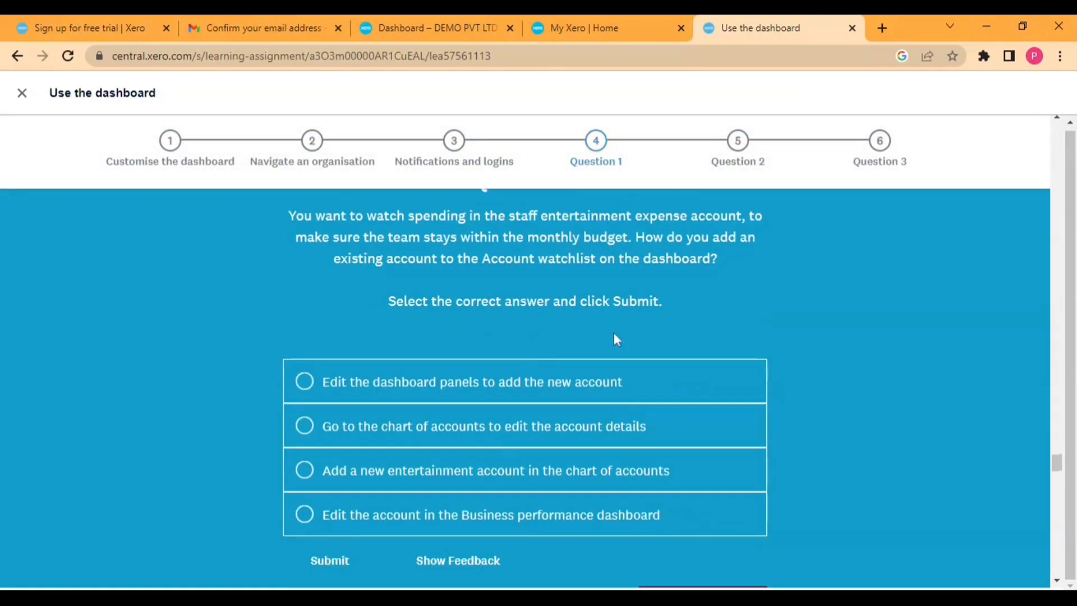
pyautogui.click(505, 382)
pyautogui.scroll(-3, 454, 440)
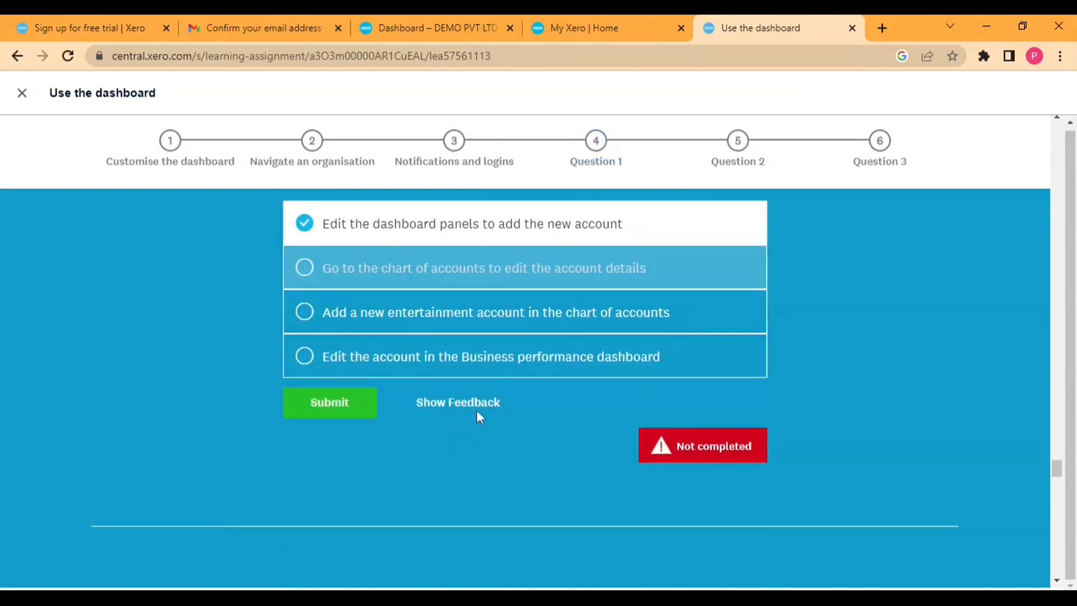
pyautogui.click(323, 401)
pyautogui.click(511, 433)
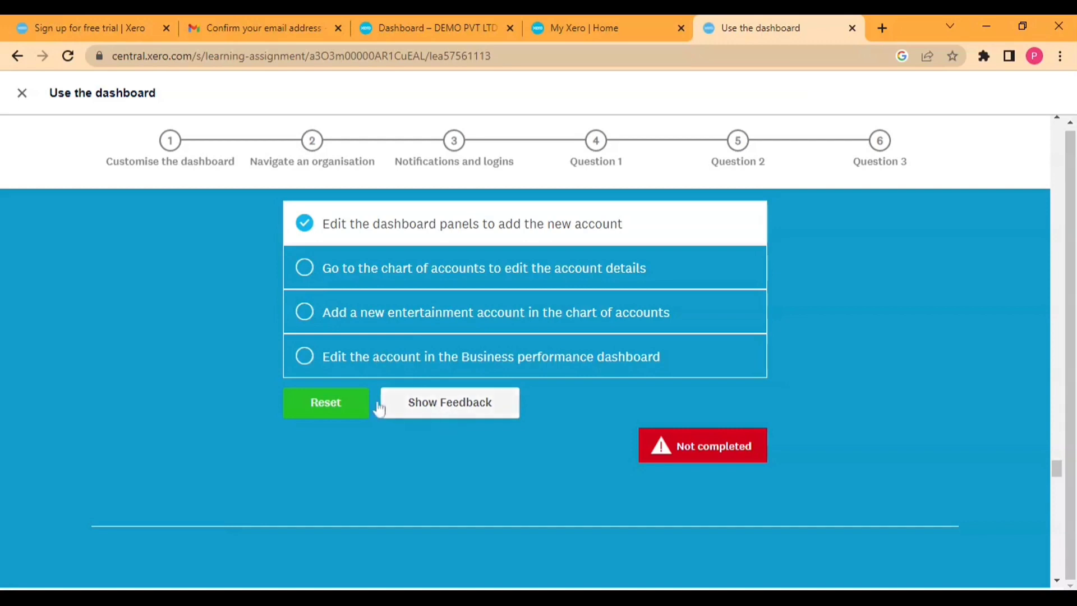
pyautogui.click(329, 403)
pyautogui.click(334, 268)
pyautogui.click(336, 405)
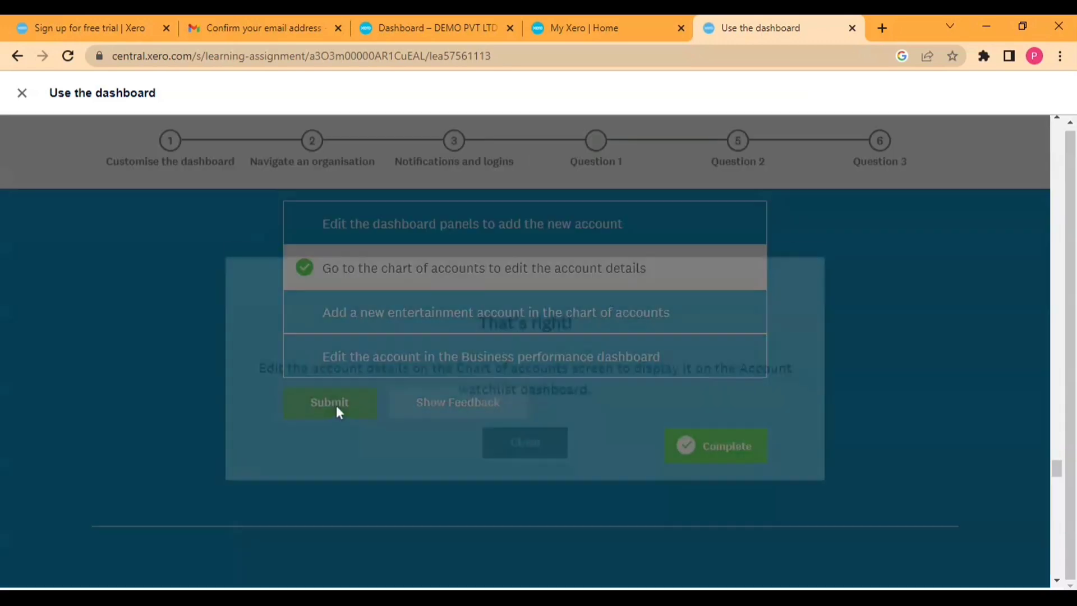
pyautogui.click(493, 420)
# Step: Try two orderings of the Question 3 notification steps, getting incorrect then partly-correct results
pyautogui.scroll(-4, 400, 415)
pyautogui.scroll(-5, 399, 415)
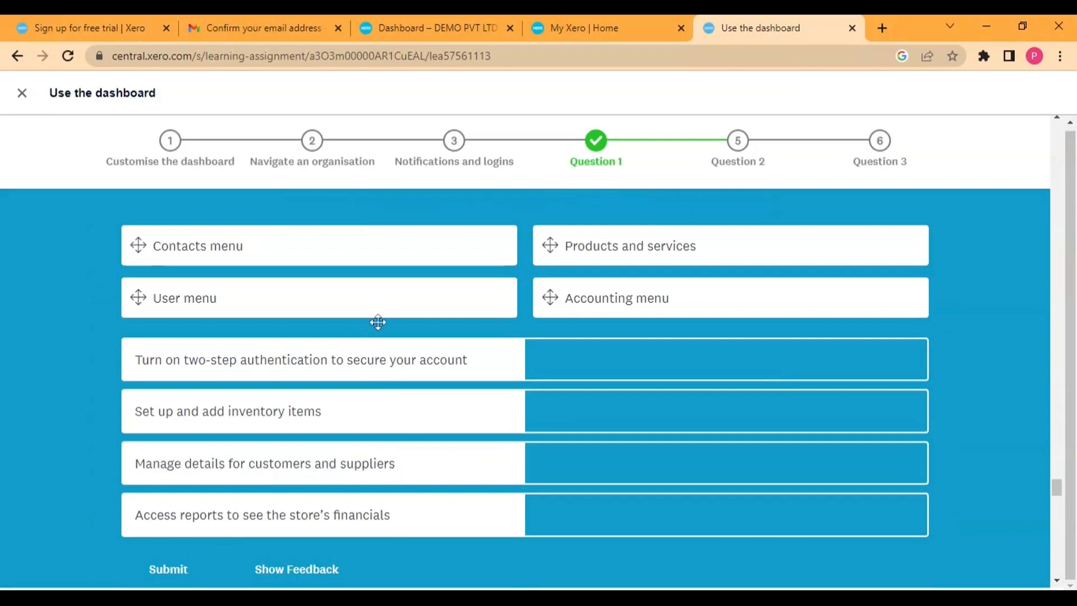
pyautogui.scroll(-10, 375, 320)
pyautogui.moveTo(380, 366); pyautogui.dragTo(375, 391)
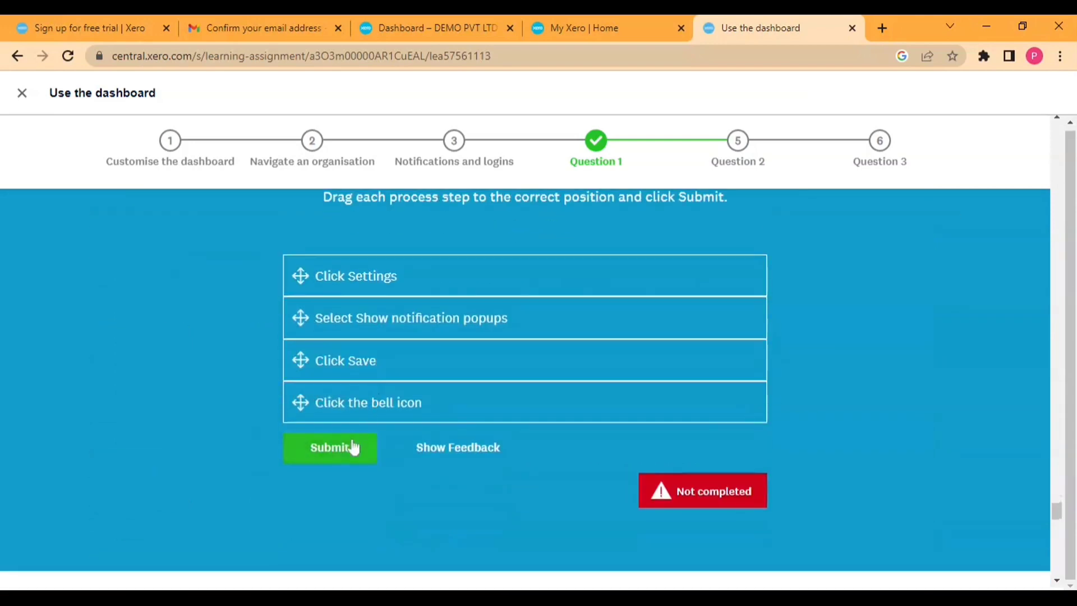
pyautogui.click(347, 446)
pyautogui.click(485, 415)
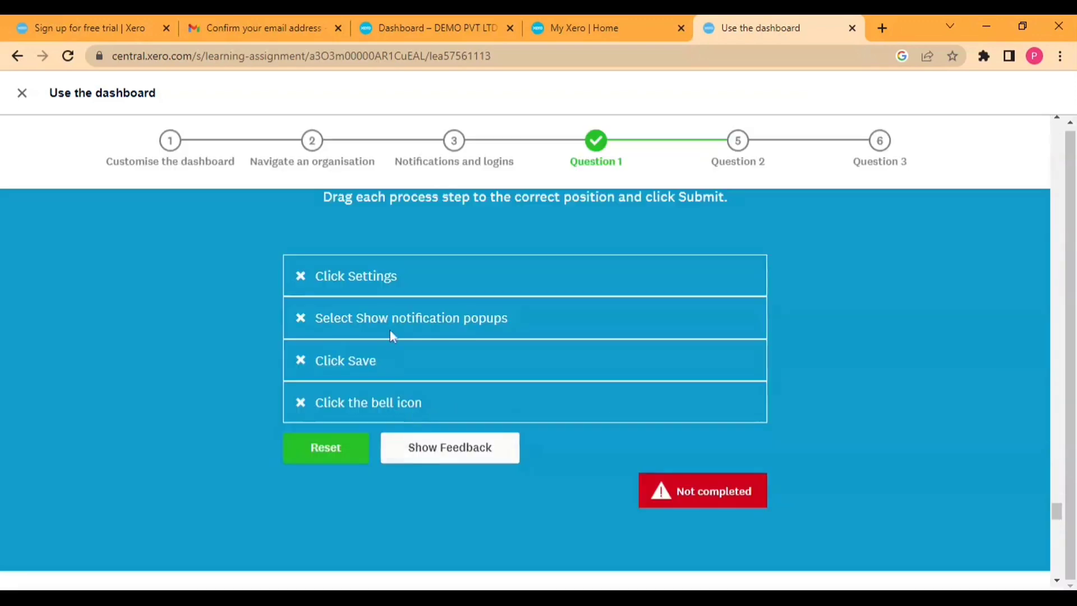
pyautogui.click(344, 451)
pyautogui.moveTo(384, 375); pyautogui.dragTo(392, 277)
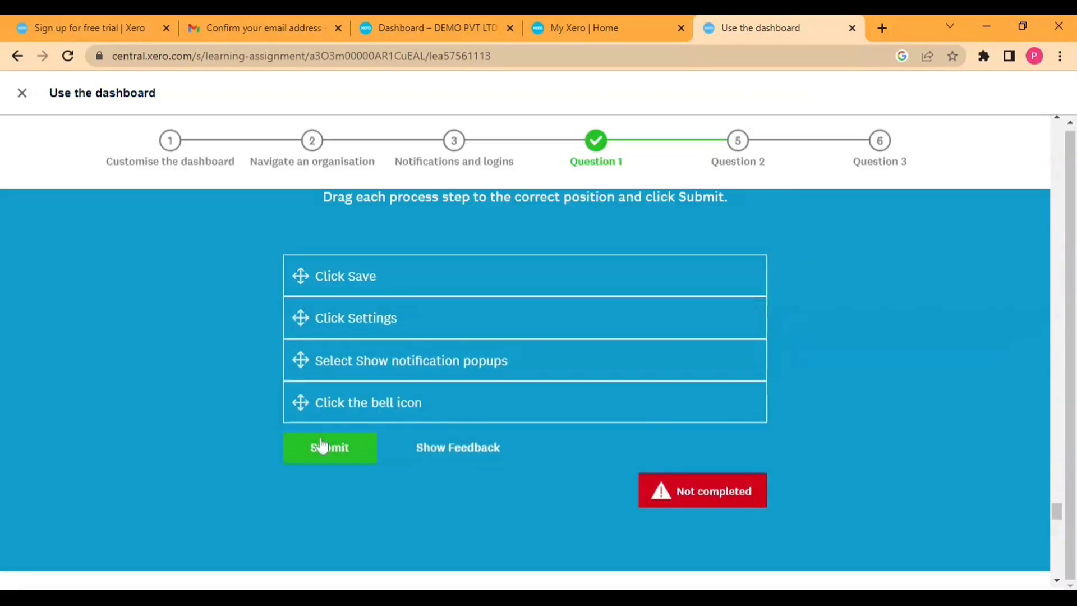
pyautogui.click(323, 449)
pyautogui.click(511, 422)
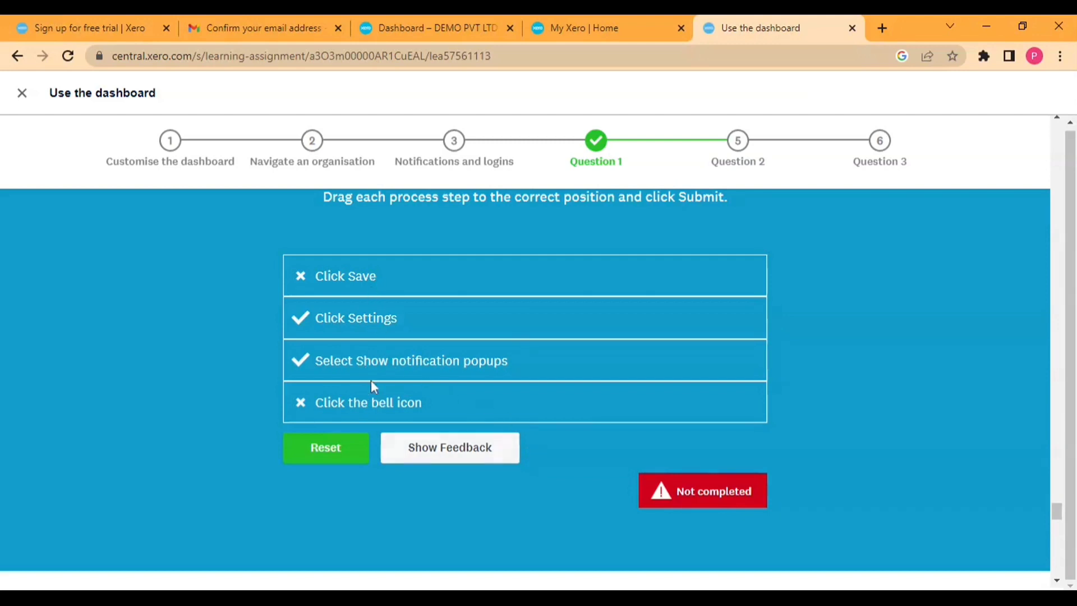
# Step: Order Question 3 with the bell icon step first and Save last, submit, and close the lesson
pyautogui.click(334, 464)
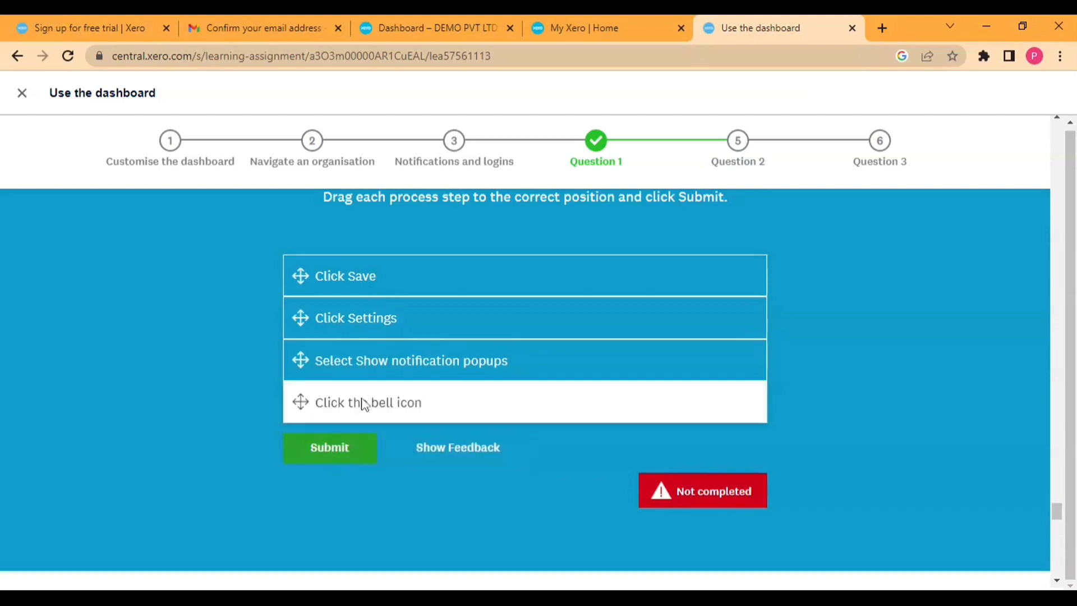
pyautogui.moveTo(387, 402); pyautogui.dragTo(393, 273)
pyautogui.moveTo(357, 305); pyautogui.dragTo(353, 387)
pyautogui.click(329, 447)
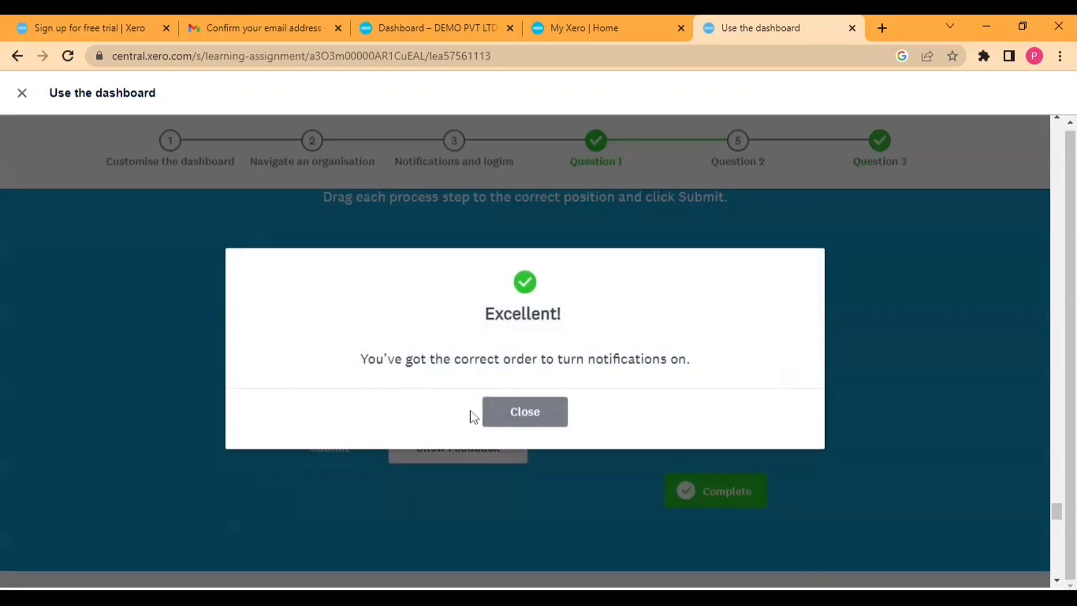
pyautogui.click(501, 418)
pyautogui.scroll(-3, 584, 445)
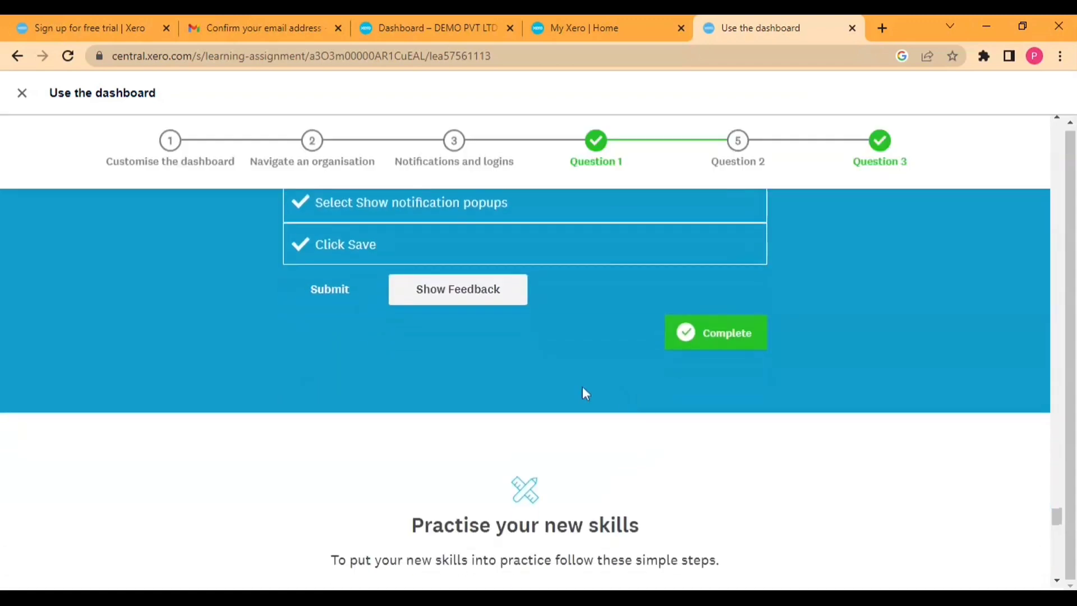
pyautogui.scroll(1, 582, 386)
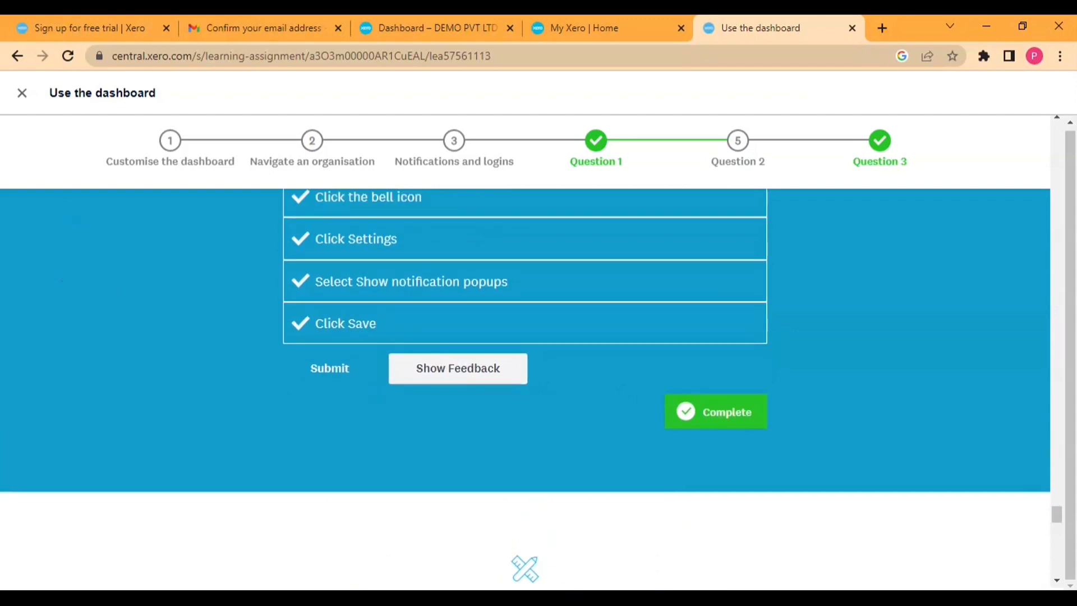
pyautogui.click(21, 94)
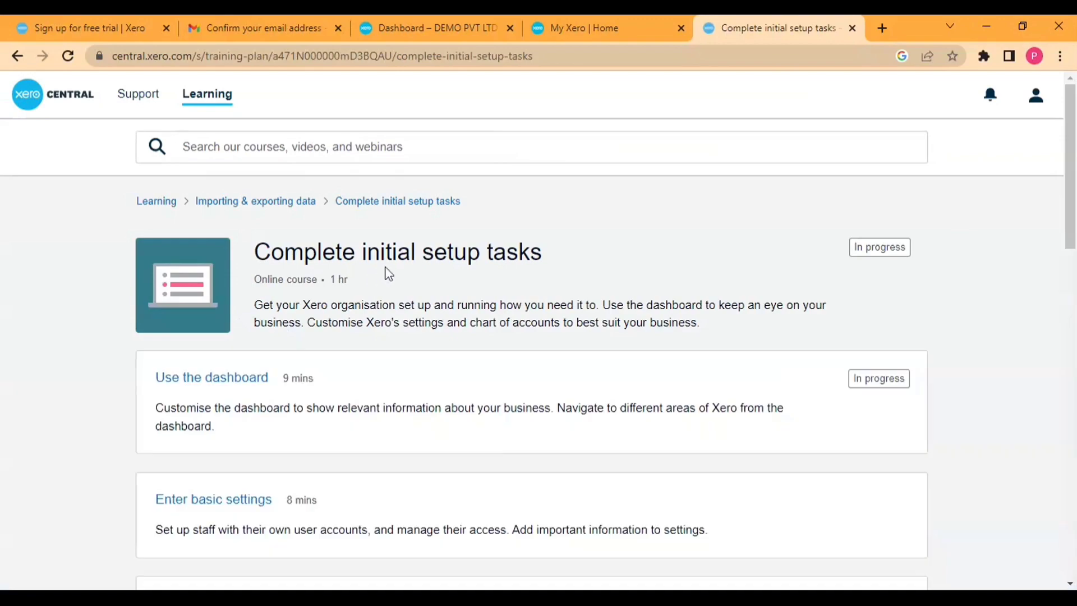
# Step: Scroll the course page, then go back to the 'Use the dashboard' lesson
pyautogui.scroll(-4, 385, 280)
pyautogui.scroll(-14, 322, 256)
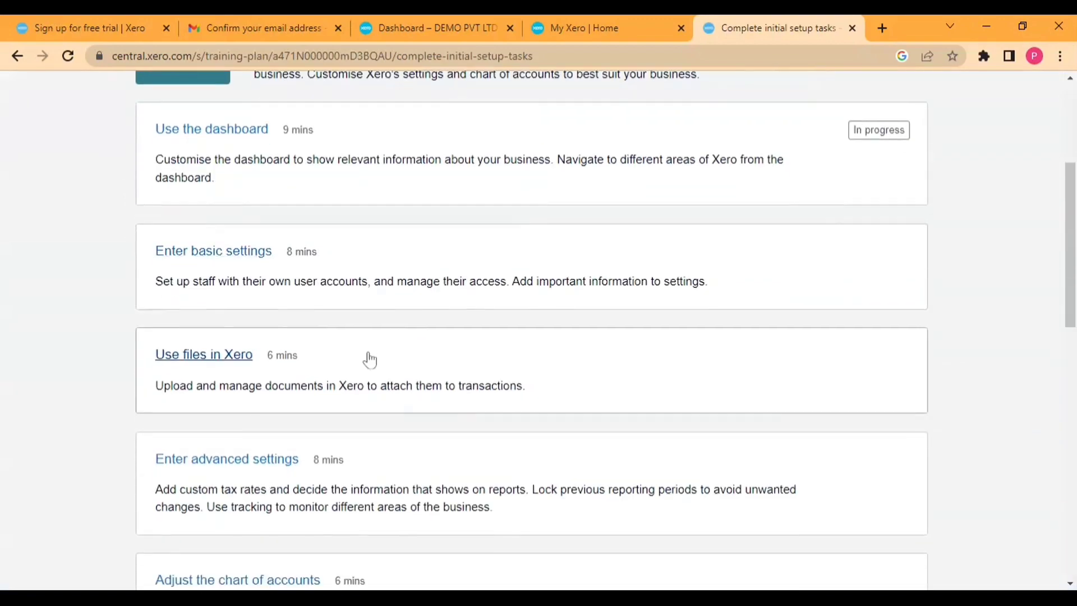
pyautogui.scroll(2, 186, 235)
pyautogui.scroll(16, 185, 236)
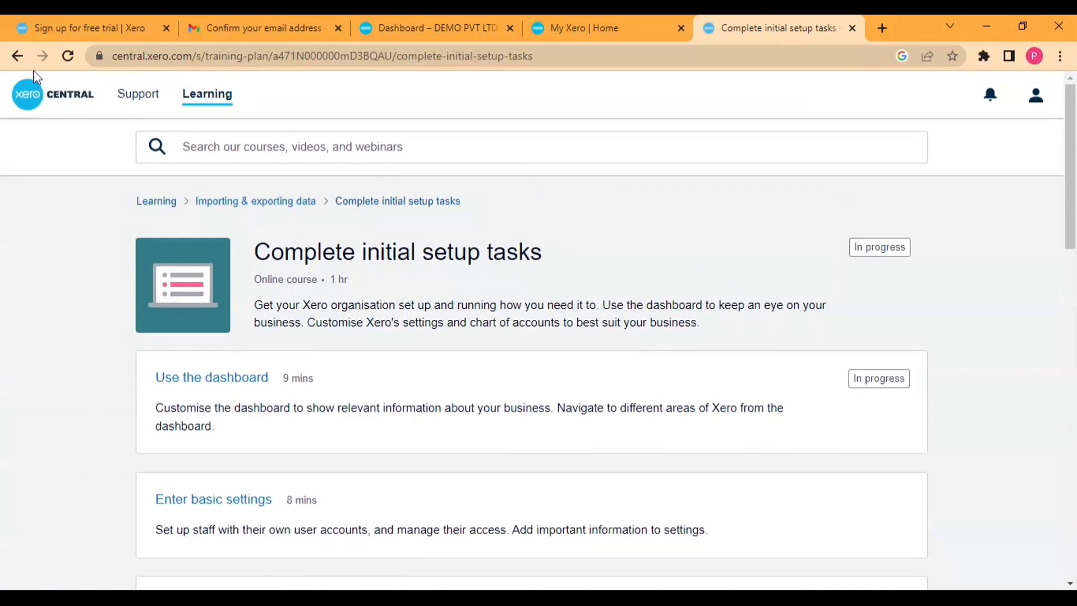
pyautogui.click(18, 58)
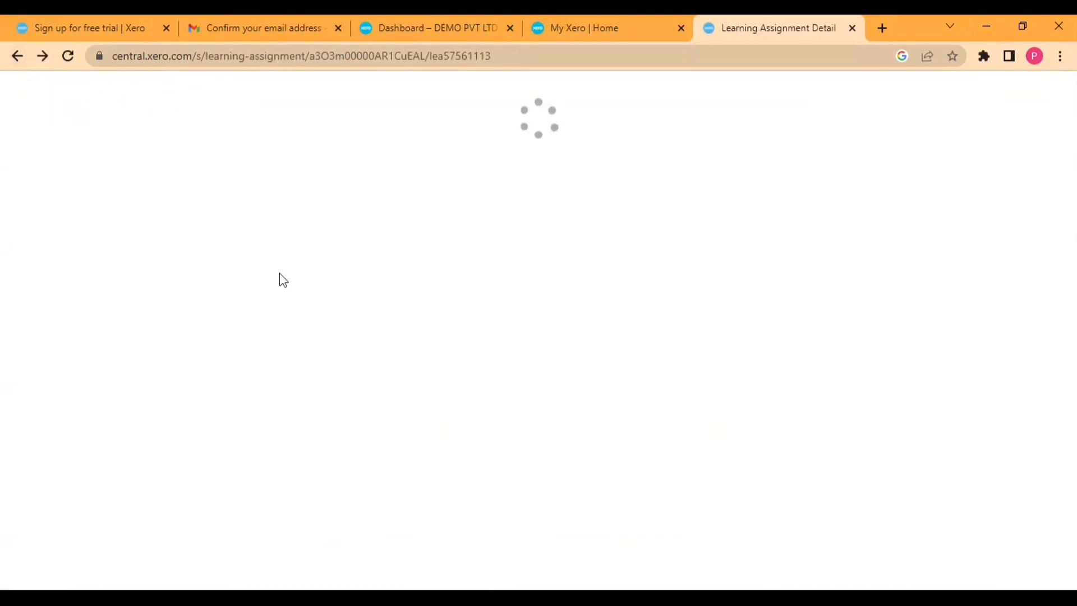